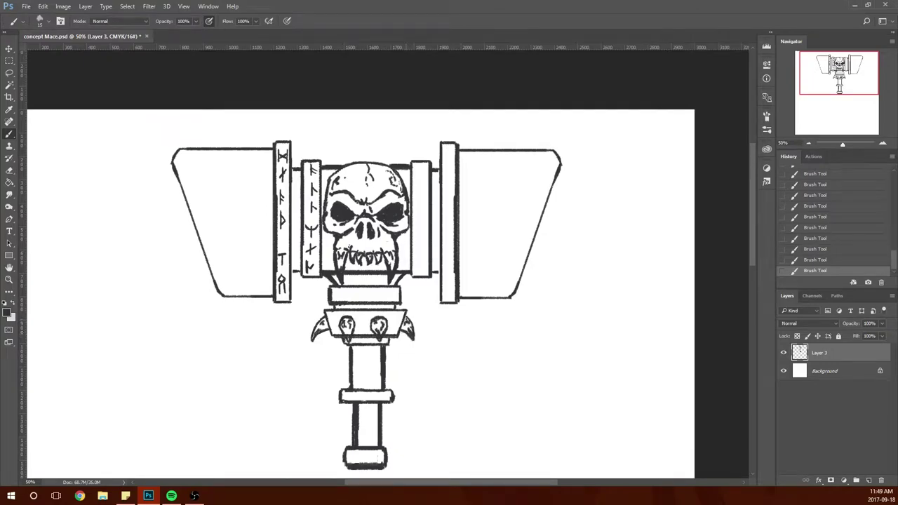
Step: Erase a stray patch near the collar and draw rune strokes on the handle
key("e")
left_click_drag(374, 331, 383, 343)
key("b")
left_click_drag(348, 403, 357, 266)
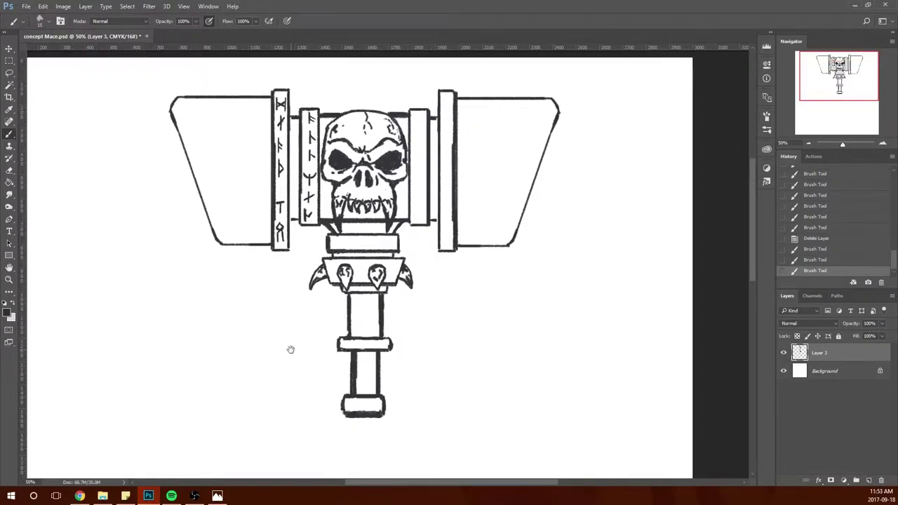
left_click_drag(290, 349, 288, 342)
left_click_drag(351, 292, 357, 300)
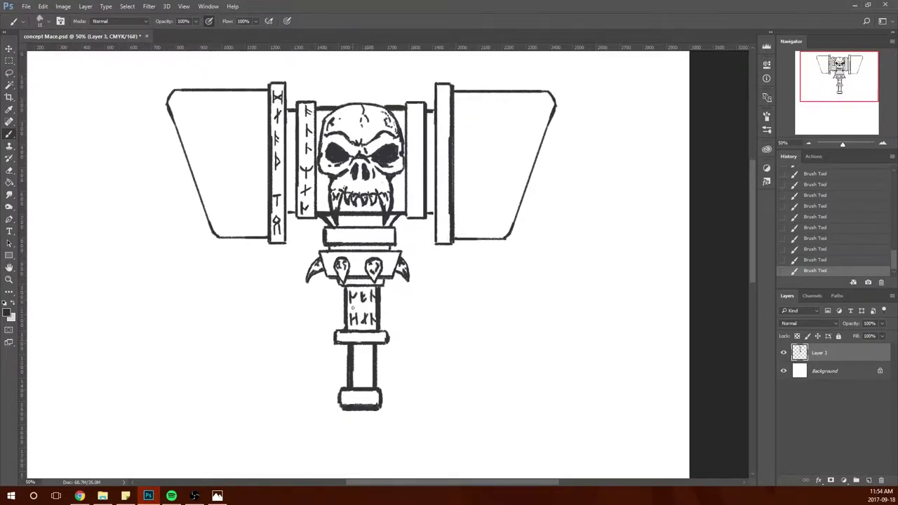
Step: Hatch wood grain across the right hammer head and tidy its edge
left_click_drag(554, 105, 522, 108)
left_click_drag(550, 113, 498, 116)
left_click_drag(506, 107, 482, 107)
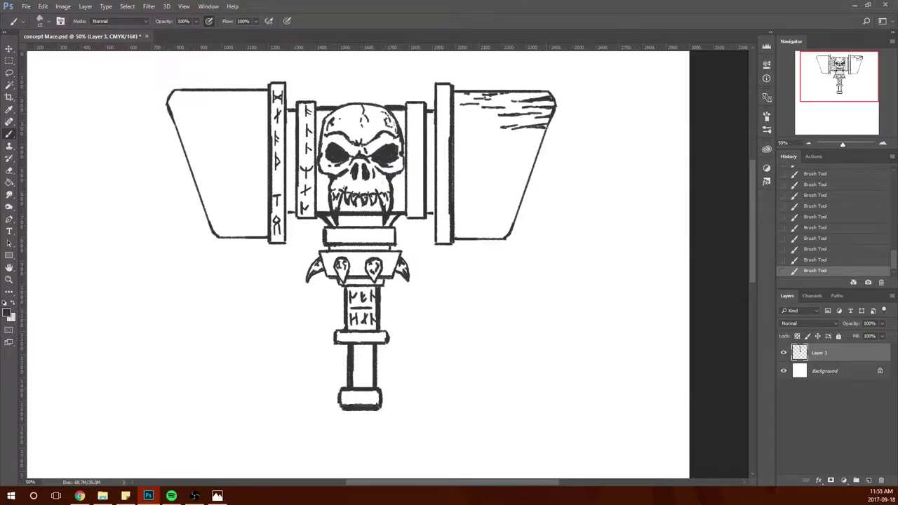
left_click_drag(528, 144, 499, 146)
left_click_drag(534, 161, 471, 157)
mouse_move(527, 183)
left_mouse_down()
mouse_move(489, 187)
mouse_move(489, 217)
left_mouse_up()
left_click_drag(511, 194, 476, 197)
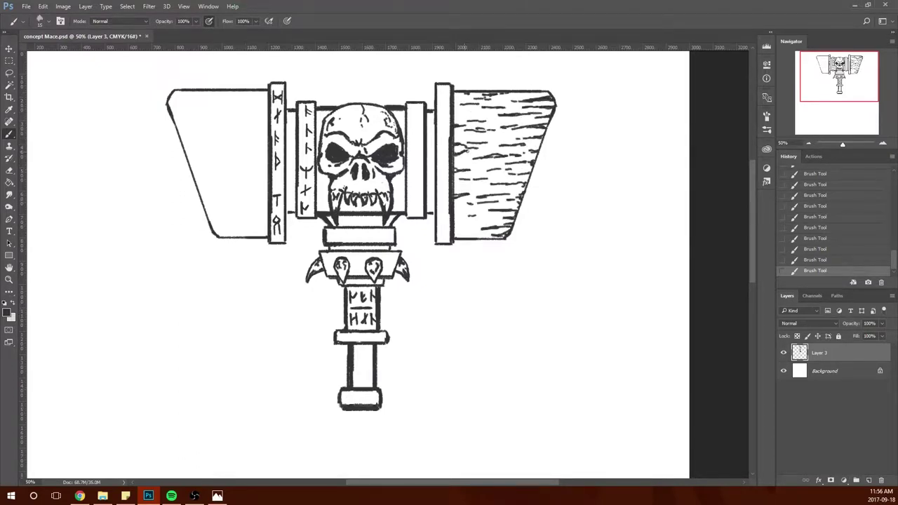
key("e")
left_click_drag(552, 105, 533, 166)
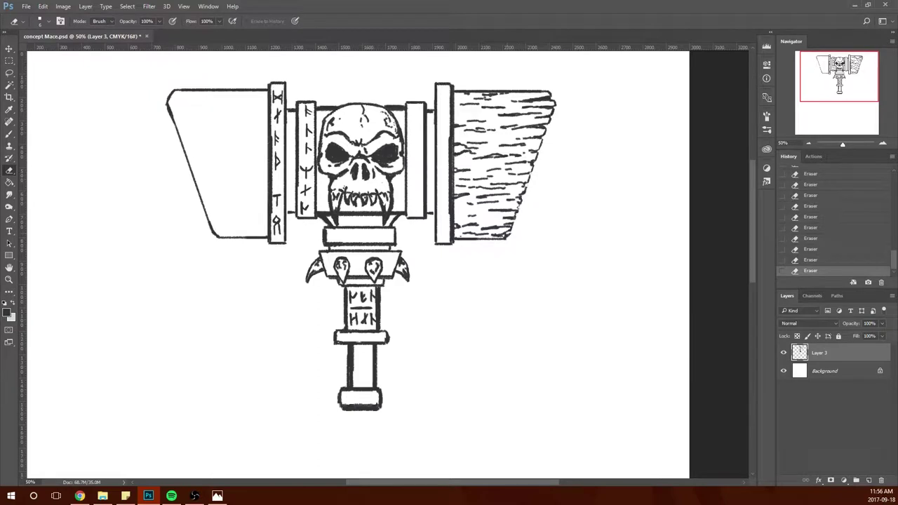
key("b")
left_click_drag(502, 218, 463, 219)
Step: Hatch wood grain across the top and lower face of the left hammer head
left_click_drag(179, 95, 170, 99)
left_click_drag(203, 104, 172, 106)
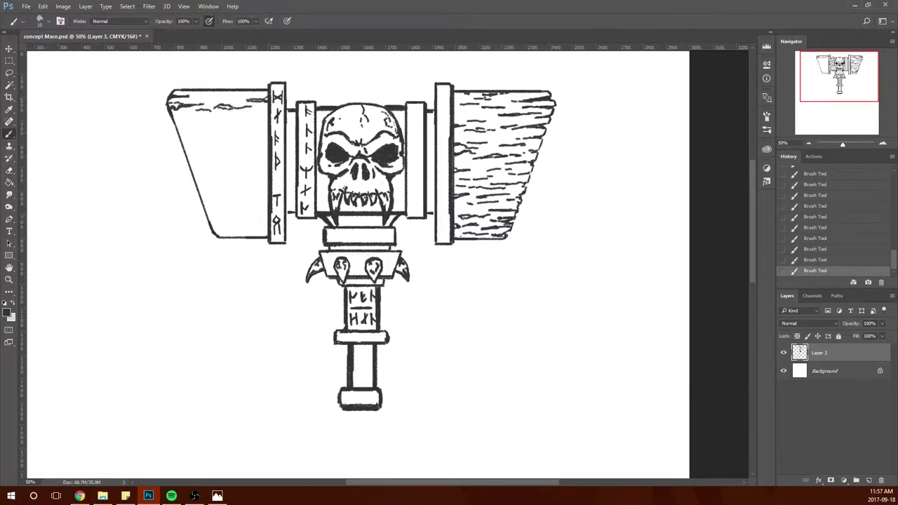
left_click_drag(239, 96, 197, 98)
left_click_drag(198, 118, 172, 120)
left_click_drag(201, 130, 177, 133)
left_click_drag(192, 164, 262, 160)
mouse_move(242, 151)
left_mouse_down()
mouse_move(270, 148)
mouse_move(244, 129)
left_mouse_up()
left_click_drag(234, 133, 205, 135)
Step: Add more grain strokes to finish hatching the left hammer head
mouse_move(225, 177)
left_mouse_down()
mouse_move(194, 183)
mouse_move(198, 195)
left_mouse_up()
left_click_drag(253, 200, 203, 205)
left_click_drag(219, 213, 249, 219)
left_click_drag(264, 172, 204, 176)
left_click_drag(270, 181, 250, 205)
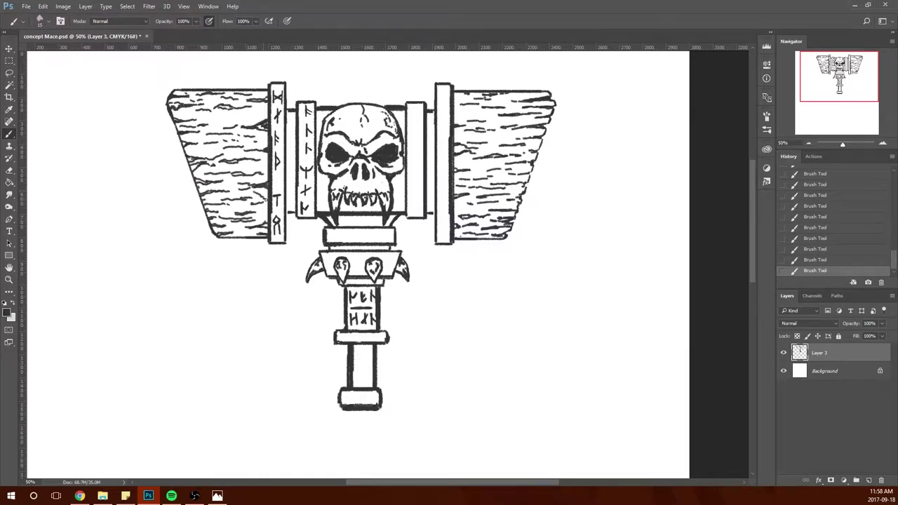
left_click_drag(255, 108, 218, 120)
Step: Clean the left head's outer edge, undo a stroke, and draw a long shaft line downward
key("e")
left_click_drag(170, 99, 171, 124)
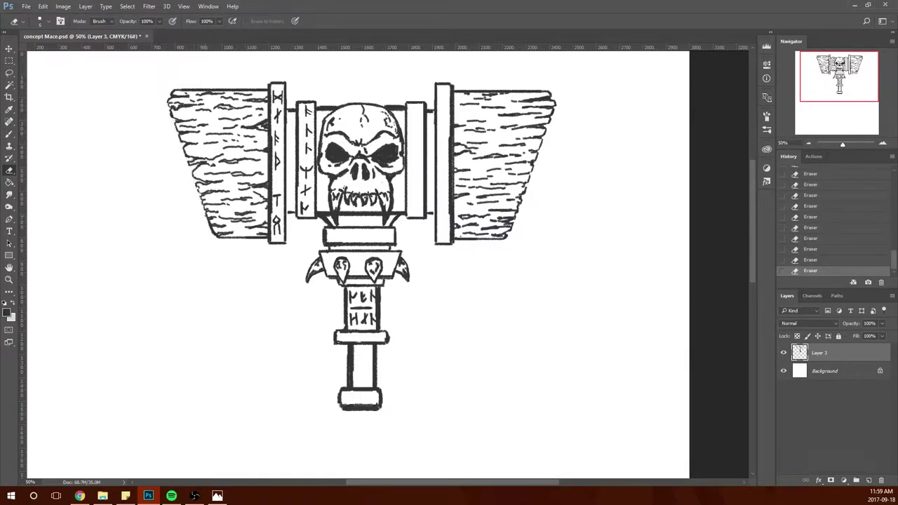
key("b")
key("ctrl+alt+z")
key("ctrl+alt+z")
key("ctrl+alt+z")
key("ctrl+alt+z")
key("ctrl+alt+z")
key("ctrl+alt+z")
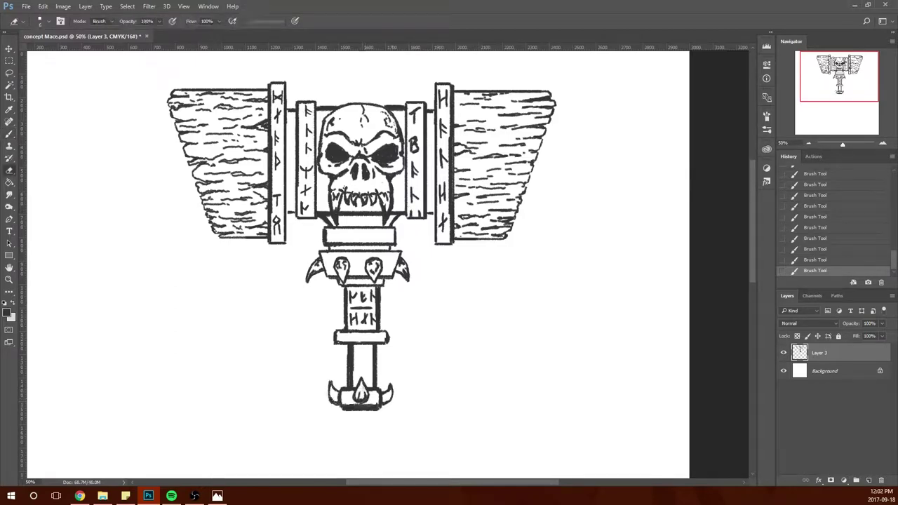
scroll(333, 400, "down", 5)
left_click_drag(361, 190, 361, 381)
Step: Complete and close the long shaft outline, then erase the hook stroke below it
left_click_drag(386, 189, 387, 383)
left_click_drag(361, 382, 387, 382)
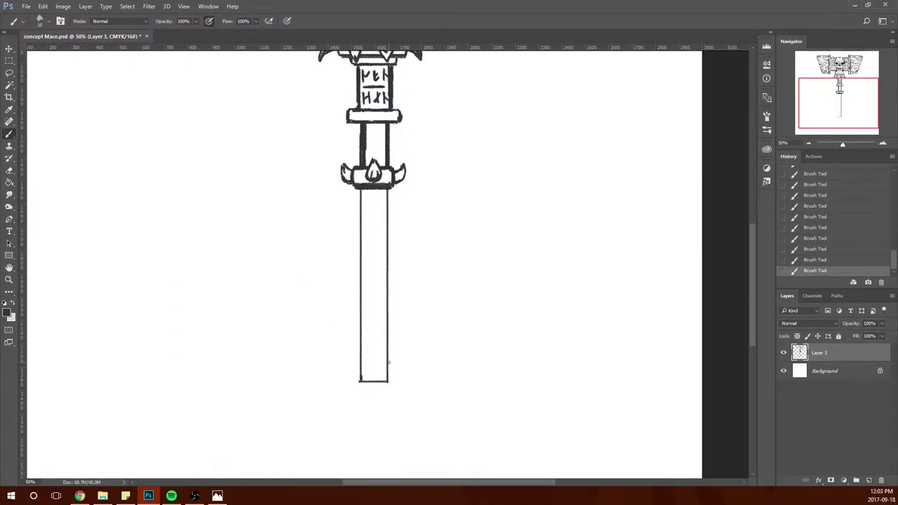
scroll(409, 367, "down", 3)
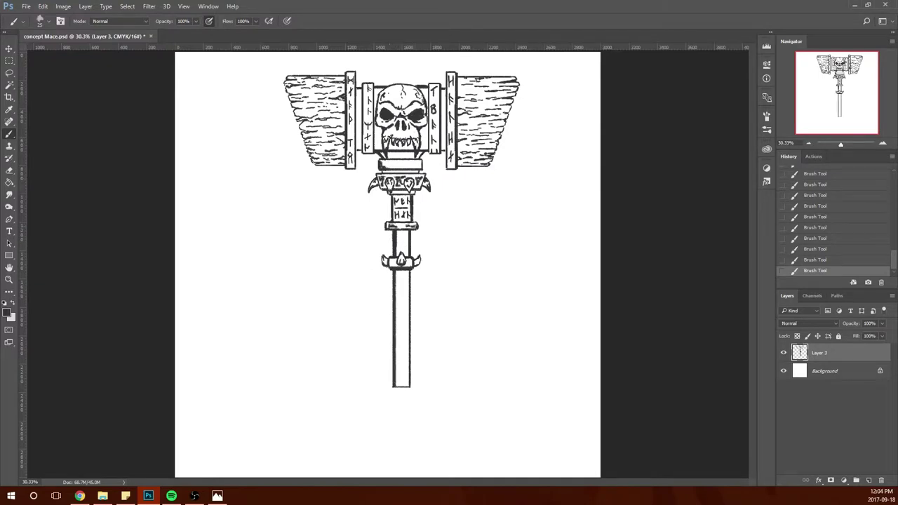
key("e")
left_click_drag(391, 391, 390, 420)
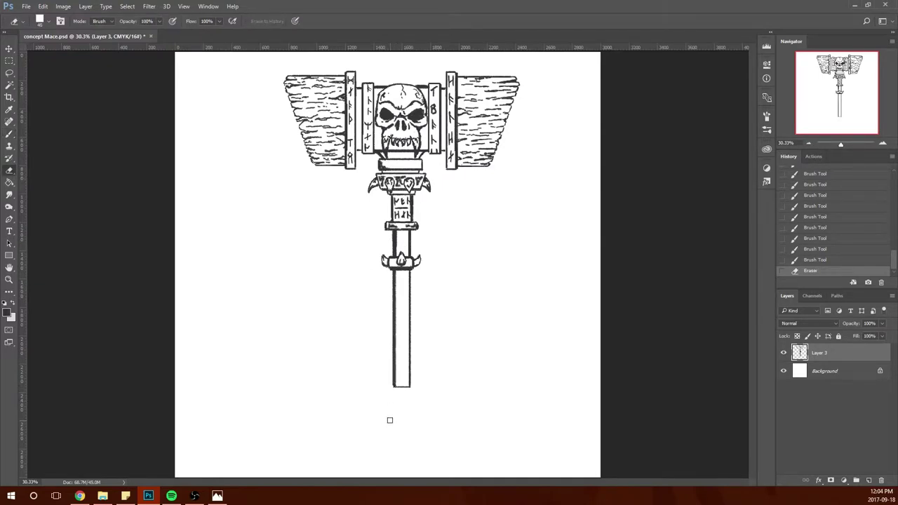
key("b")
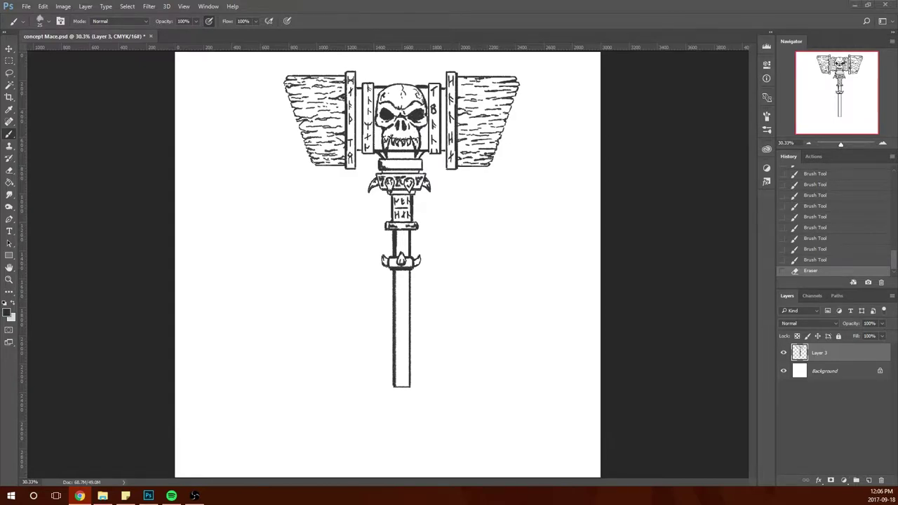
Step: Try a spear tip at the shaft's bottom, then undo it
mouse_move(387, 390)
left_mouse_down()
mouse_move(419, 392)
mouse_move(404, 439)
left_mouse_up()
left_click_drag(417, 397, 404, 441)
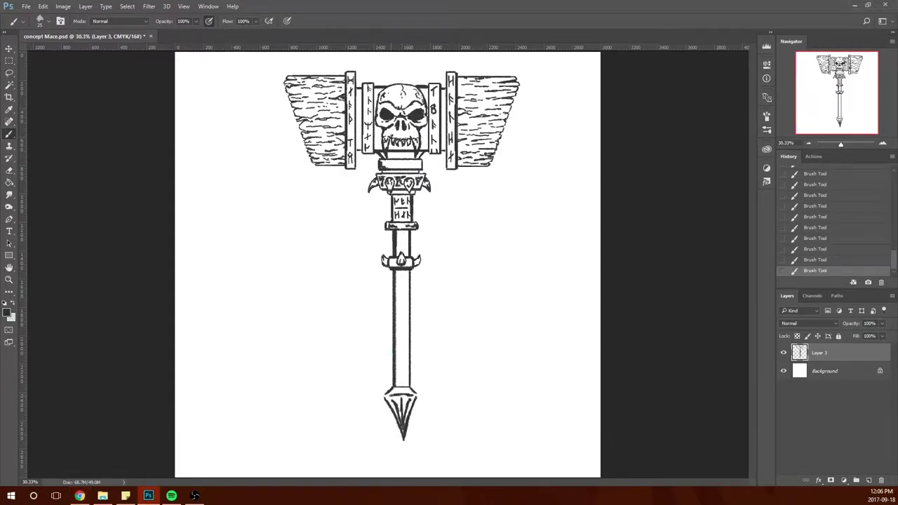
key("e")
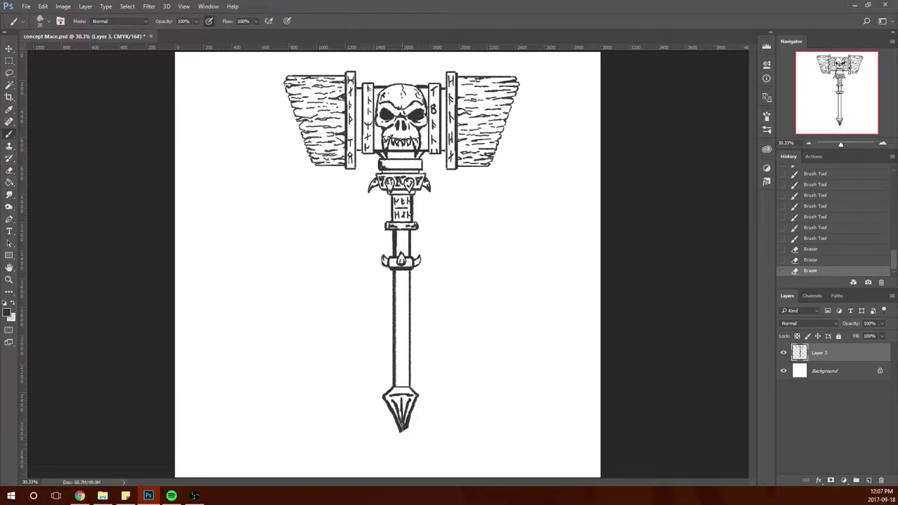
mouse_move(415, 400)
left_mouse_down()
mouse_move(394, 389)
mouse_move(423, 390)
left_mouse_up()
key("ctrl+alt+z")
key("ctrl+alt+z")
key("ctrl+alt+z")
key("b")
Step: Shape a half-dome pommel with a point and ring under the shaft
left_click_drag(383, 394, 412, 393)
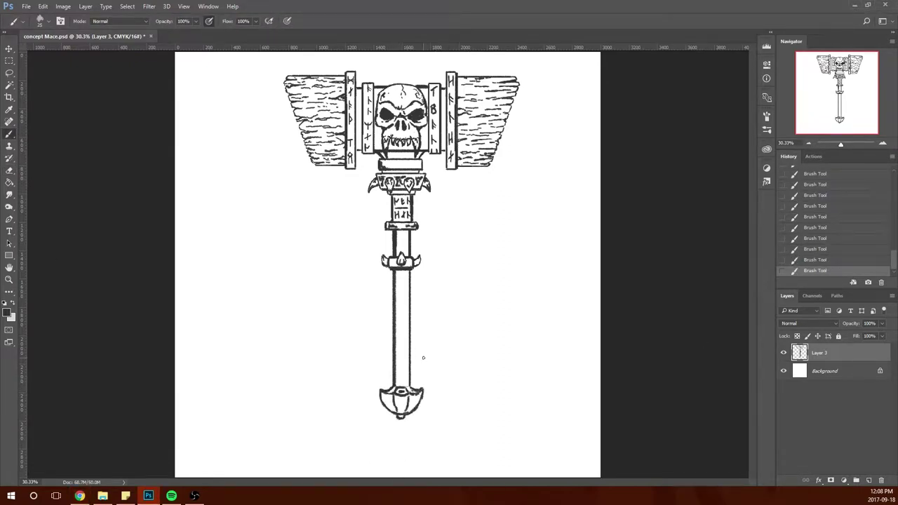
mouse_move(387, 424)
left_mouse_down()
mouse_move(404, 419)
mouse_move(418, 429)
mouse_move(410, 435)
left_mouse_up()
key("e")
key("b")
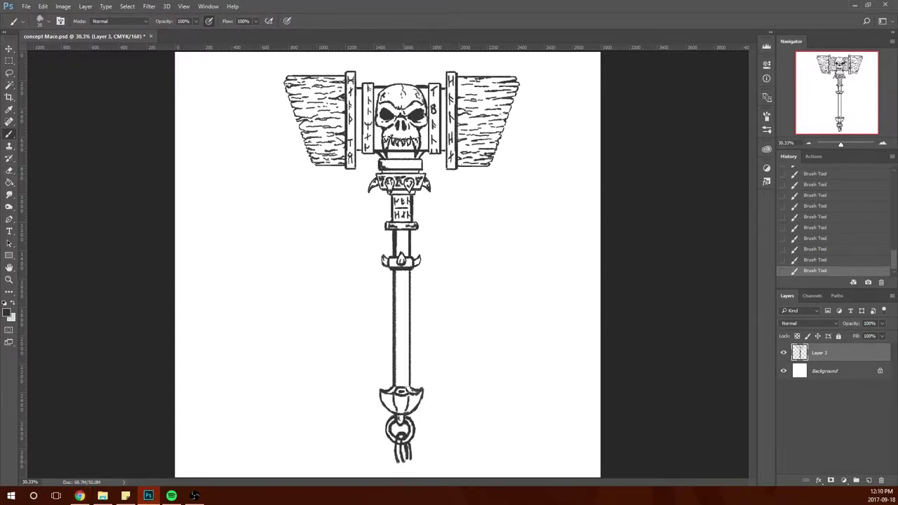
key("e")
mouse_move(403, 459)
left_mouse_down()
mouse_move(415, 419)
mouse_move(398, 420)
left_mouse_up()
key("b")
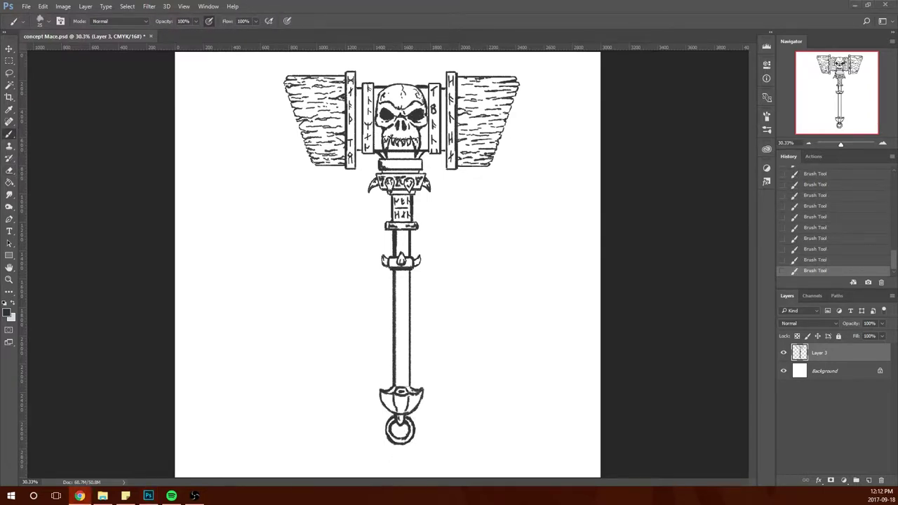
Step: Add crisscross binding strokes along the shaft
mouse_move(395, 283)
left_mouse_down()
mouse_move(407, 276)
mouse_move(392, 286)
left_mouse_up()
key("e")
key("b")
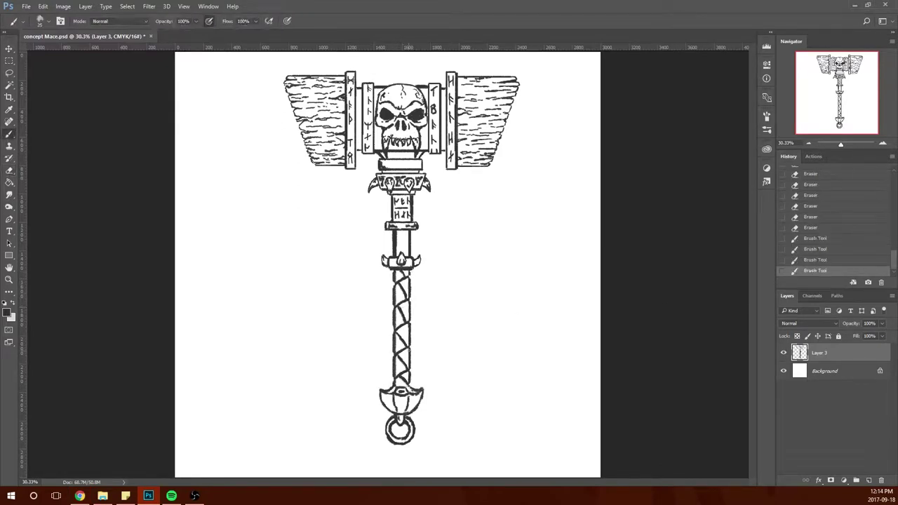
left_click_drag(397, 342, 401, 350)
left_click_drag(398, 381, 403, 386)
Step: Save, add a fill layer below the line art, and test light grey paint
key("ctrl+s")
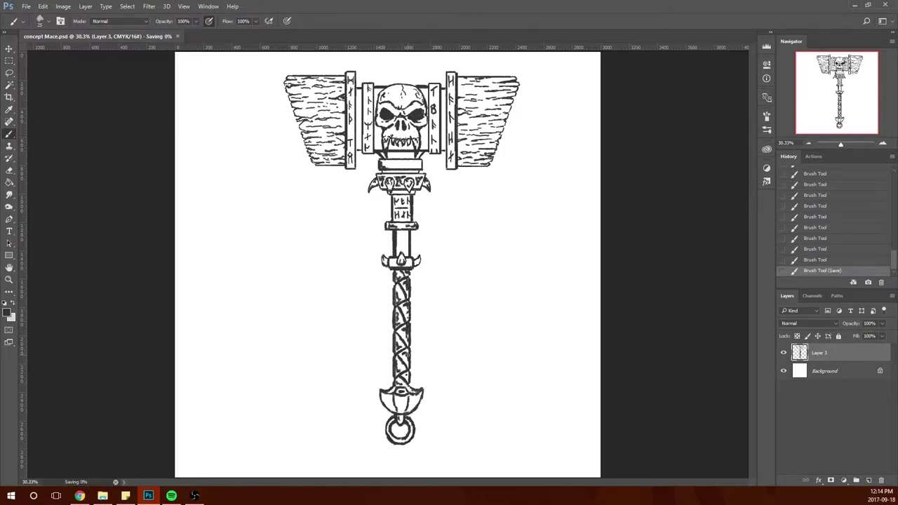
key("ctrl+shift+alt+n")
key("ctrl+bracketleft")
key("x")
mouse_move(330, 95)
left_mouse_down()
mouse_move(302, 110)
mouse_move(336, 84)
left_mouse_up()
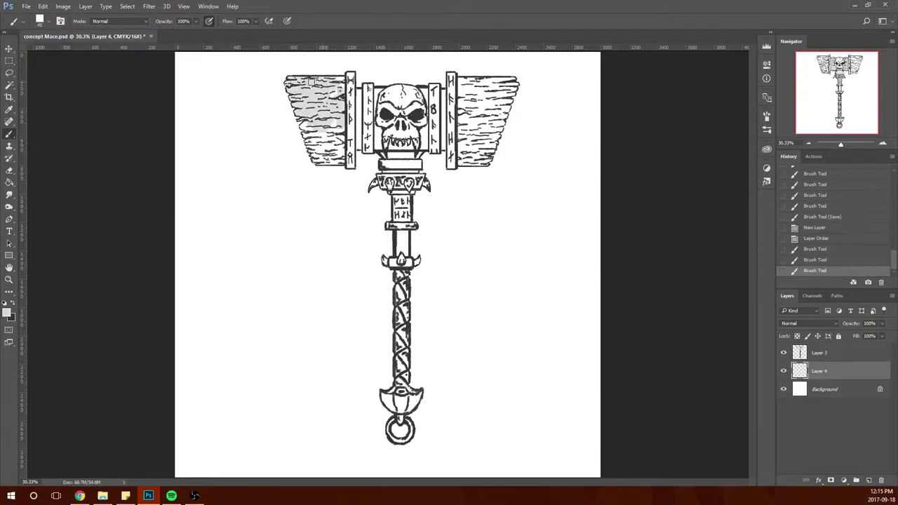
key("ctrl+shift+alt+n")
Step: Select the hammer shape by inverting a Magic Wand background selection, then paint grey over bars, skull and right head
key("w")
left_click(291, 87)
key("ctrl+shift+i")
key("b")
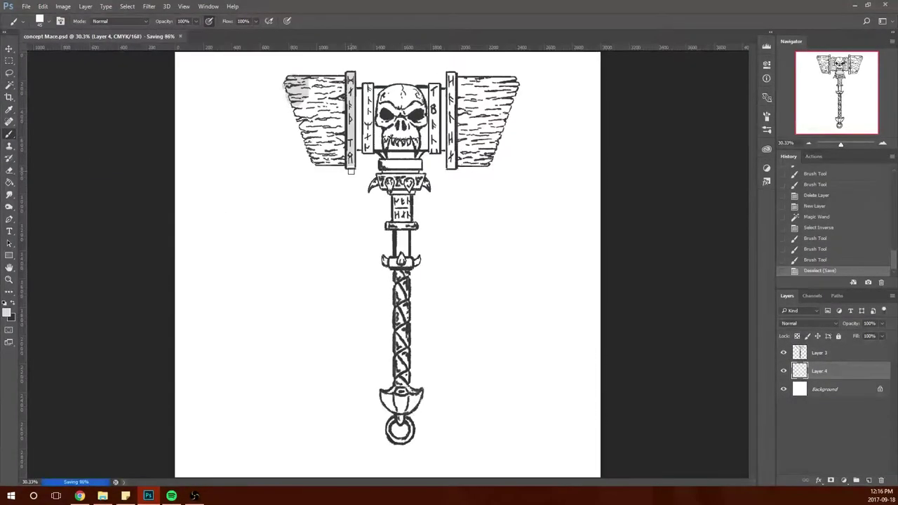
mouse_move(349, 81)
left_mouse_down()
mouse_move(349, 165)
mouse_move(366, 151)
left_mouse_up()
left_click_drag(379, 95, 425, 154)
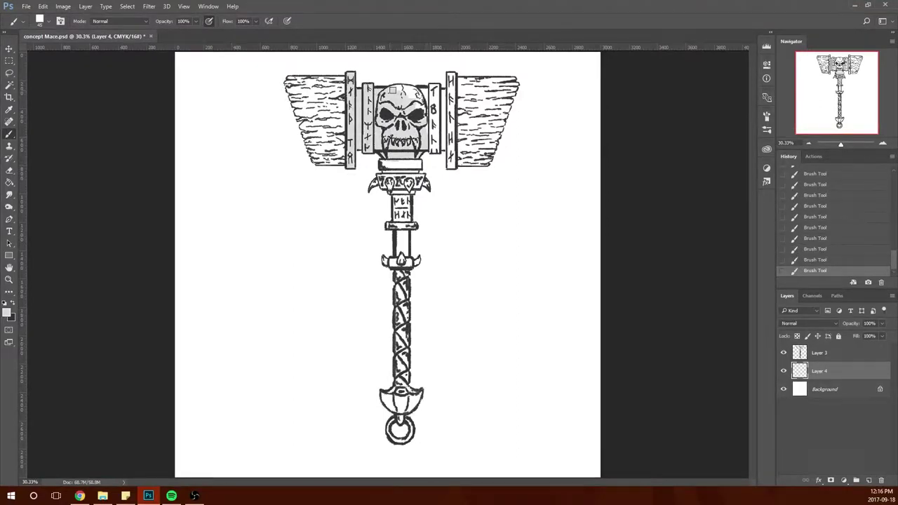
left_click_drag(407, 87, 442, 151)
left_click_drag(449, 78, 485, 165)
left_click_drag(484, 91, 512, 161)
Step: Fill the left head, collar, handle and pommel grey, then erase spills outside the handle
mouse_move(294, 81)
left_mouse_down()
mouse_move(329, 161)
mouse_move(337, 79)
left_mouse_up()
mouse_move(389, 165)
left_mouse_down()
mouse_move(421, 186)
mouse_move(403, 372)
left_mouse_up()
mouse_move(386, 386)
left_mouse_down()
mouse_move(420, 410)
mouse_move(404, 440)
left_mouse_up()
key("e")
key("ctrl+1")
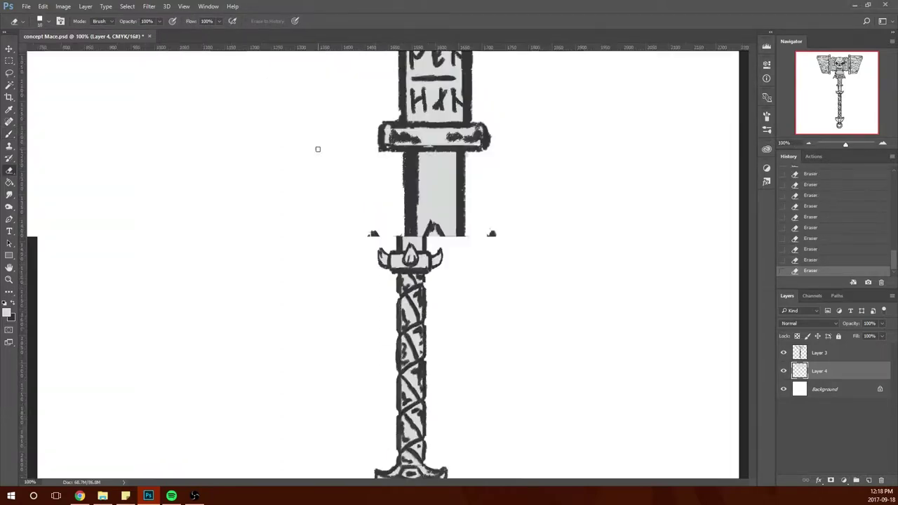
left_click_drag(317, 146, 499, 350)
key("b")
key("bracketleft")
key("bracketleft")
key("bracketleft")
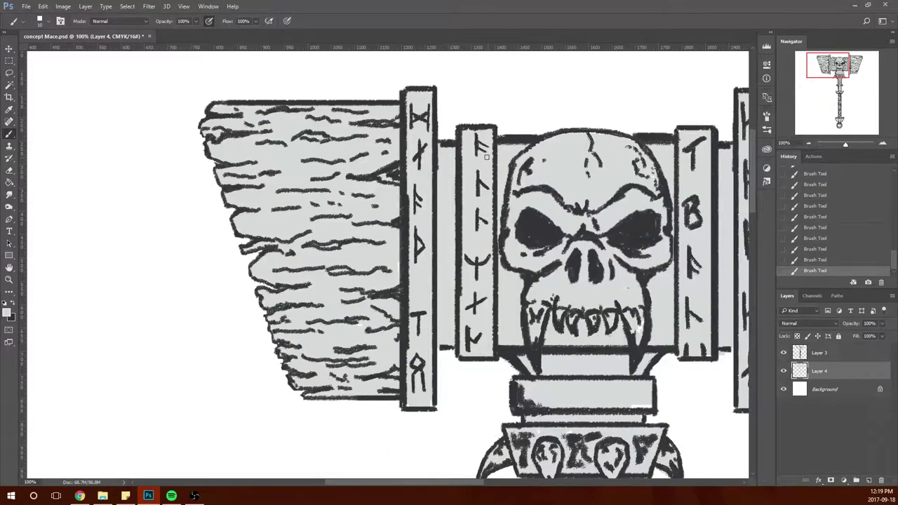
Step: Zoom out to the whole hammer, save, and clip the grey fill layer to the line art
scroll(385, 266, "right", 5)
key("ctrl+alt+z")
key("ctrl+alt+z")
key("ctrl+alt+z")
key("ctrl+alt+z")
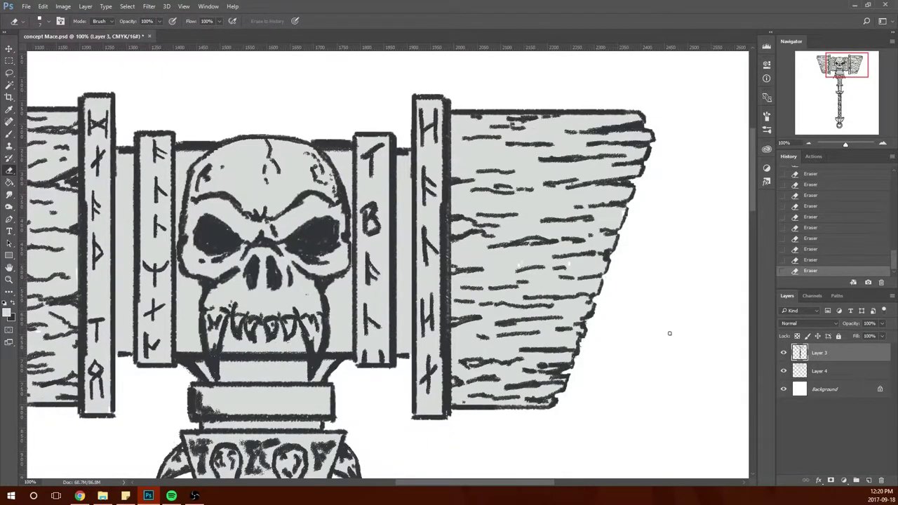
key("ctrl+minus")
key("ctrl+minus")
key("ctrl+minus")
key("ctrl+s")
key("ctrl+alt+g")
Step: Reorder the grey fill layer, release its clipping, lock it, and add a new layer above
key("ctrl+bracketright")
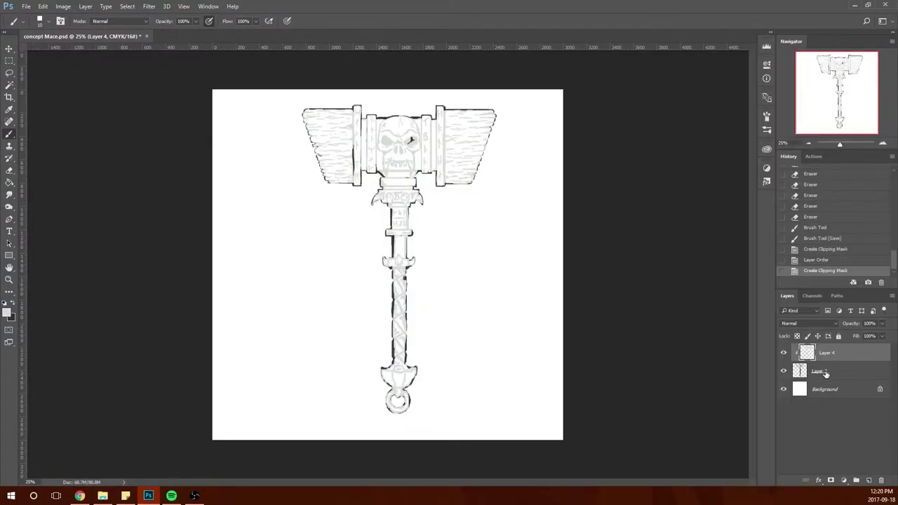
key("ctrl+bracketleft")
key("ctrl+alt+g")
key("ctrl+alt+g")
key("slash")
key("ctrl+shift+alt+n")
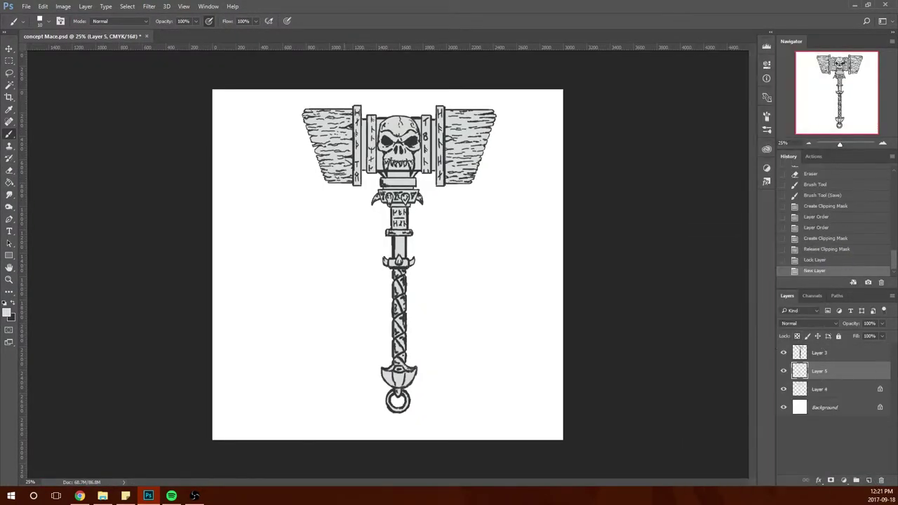
Step: Paint both hammer blocks dark navy on the new clipped layer
right_click(273, 309)
left_click_drag(319, 130, 351, 165)
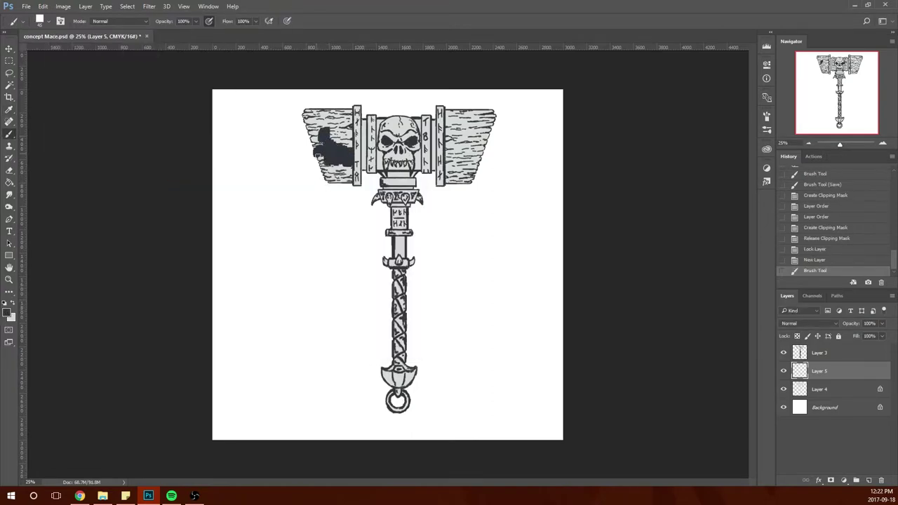
key("ctrl+alt+g")
left_click_drag(306, 112, 351, 138)
mouse_move(449, 112)
left_mouse_down()
mouse_move(491, 182)
mouse_move(484, 137)
left_mouse_up()
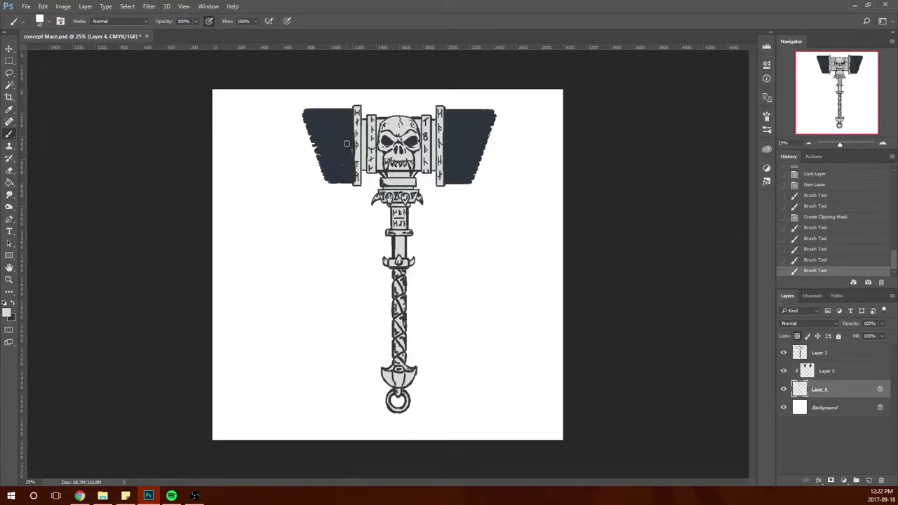
Step: Add blue textured-brush strokes over both hammer blocks
key("alt+bracketleft")
scroll(319, 78, "up", 3)
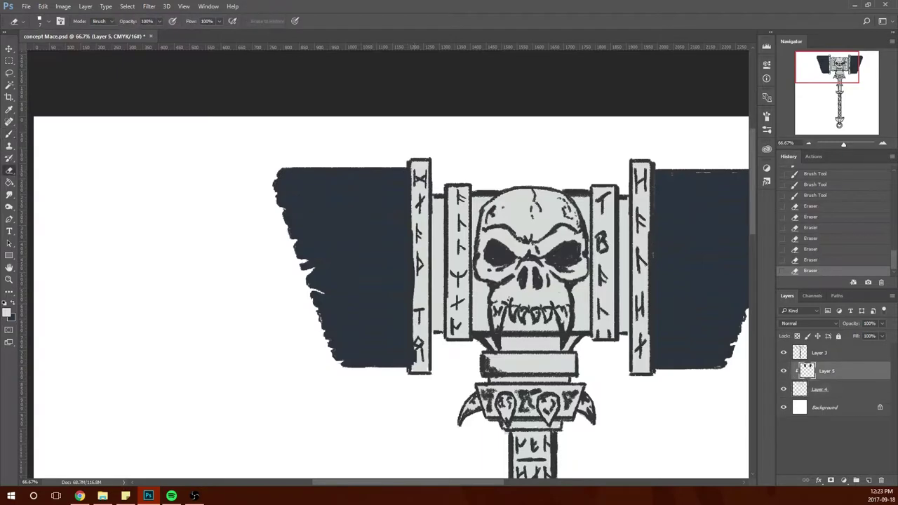
left_click_drag(677, 180, 537, 191)
key("alt+bracketright")
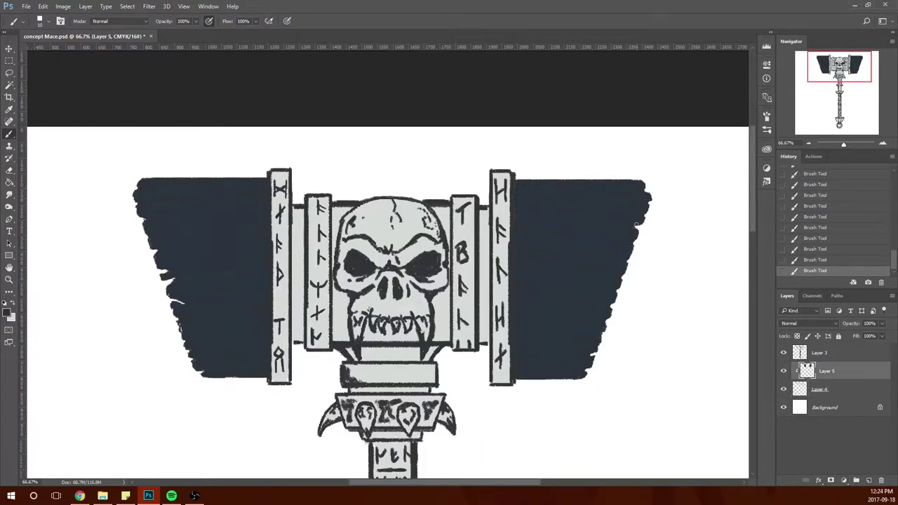
left_click_drag(176, 189, 260, 351)
left_click_drag(196, 210, 266, 301)
mouse_move(519, 190)
left_mouse_down()
mouse_move(576, 206)
mouse_move(549, 397)
left_mouse_up()
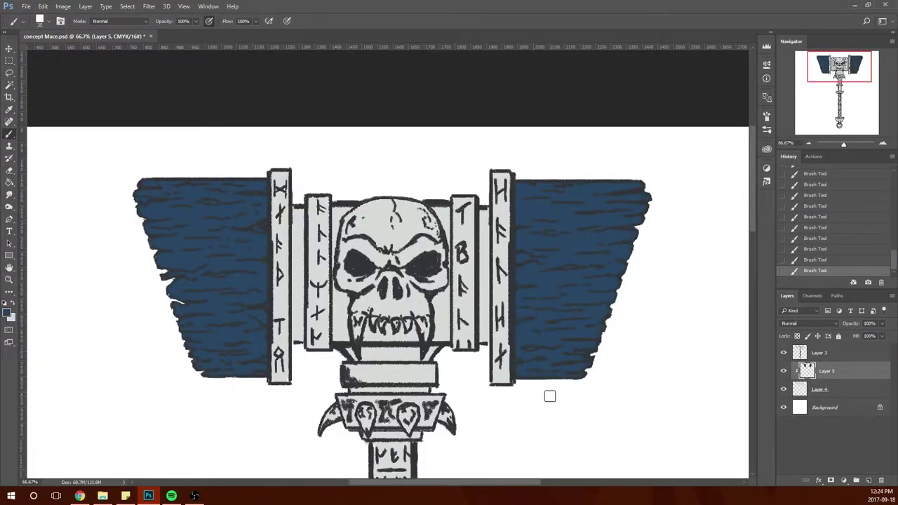
Step: Add a clipped Stones layer and paint the pillars, collar and shaft ornament dark grey
left_click(869, 479)
key("ctrl+alt+g")
type("Stones")
left_click(8, 313)
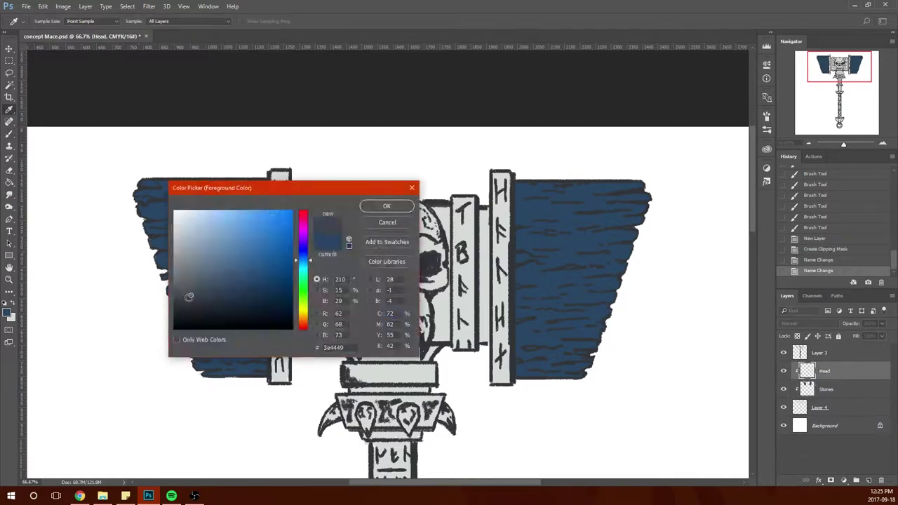
left_click(372, 203)
left_click_drag(279, 175, 279, 379)
mouse_move(319, 344)
left_mouse_down()
mouse_move(330, 224)
mouse_move(341, 336)
mouse_move(453, 342)
mouse_move(463, 203)
mouse_move(501, 379)
left_mouse_up()
left_click_drag(502, 175, 502, 308)
left_click_drag(347, 375, 435, 379)
left_click_drag(336, 407, 358, 454)
key("ctrl+0")
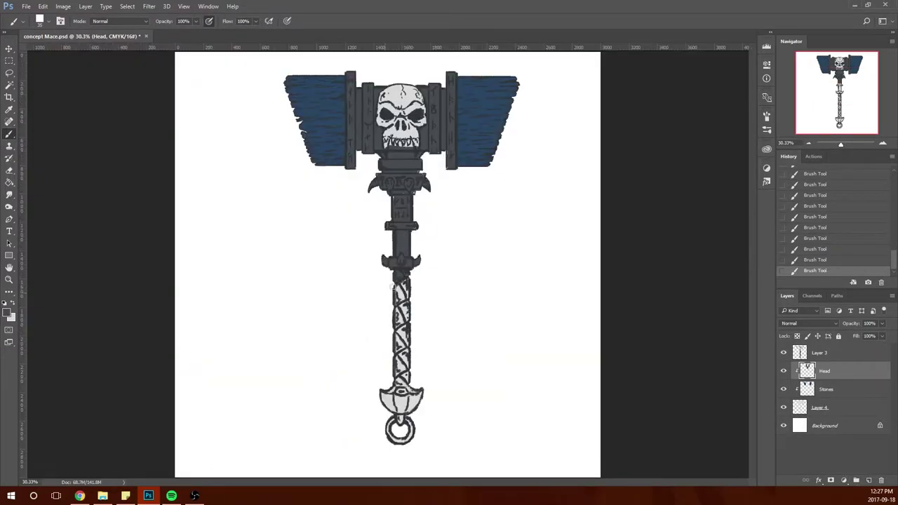
Step: Create a Handle layer and paint the shaft grip blue
left_click(396, 320, "ctrl")
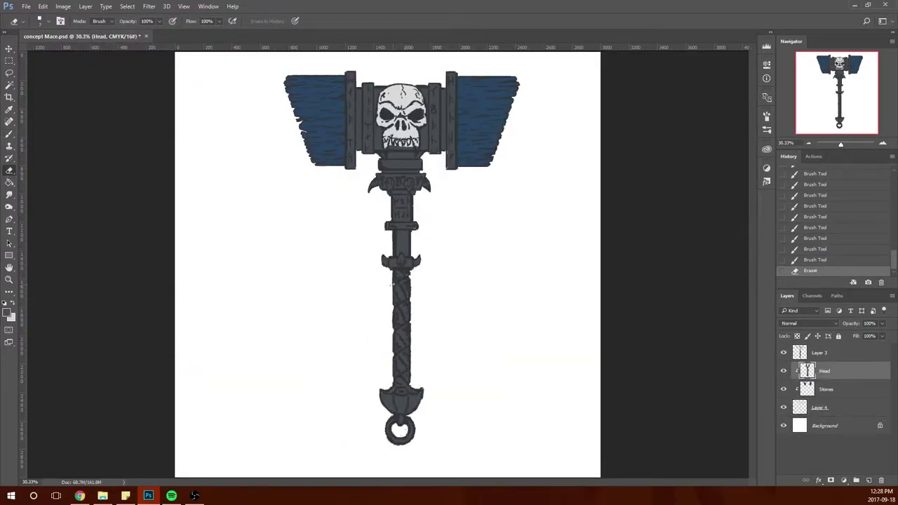
type("Handle")
key("Return")
key("b")
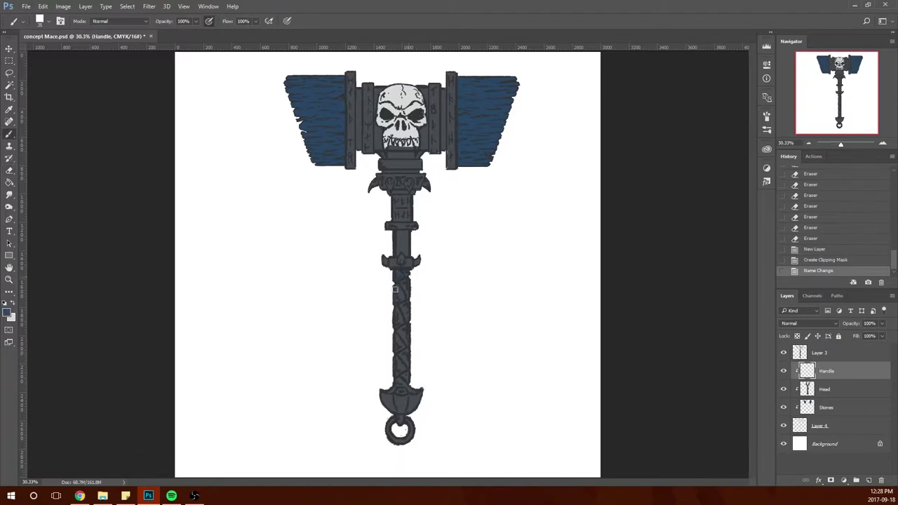
left_click_drag(401, 273, 400, 378)
Step: Add a clipped bone layer and paint the skull, trying bone and yellow-green shades
left_click(373, 203)
key("ctrl+alt+g")
double_click(825, 370)
type("bone")
key("Return")
left_click_drag(382, 98, 420, 115)
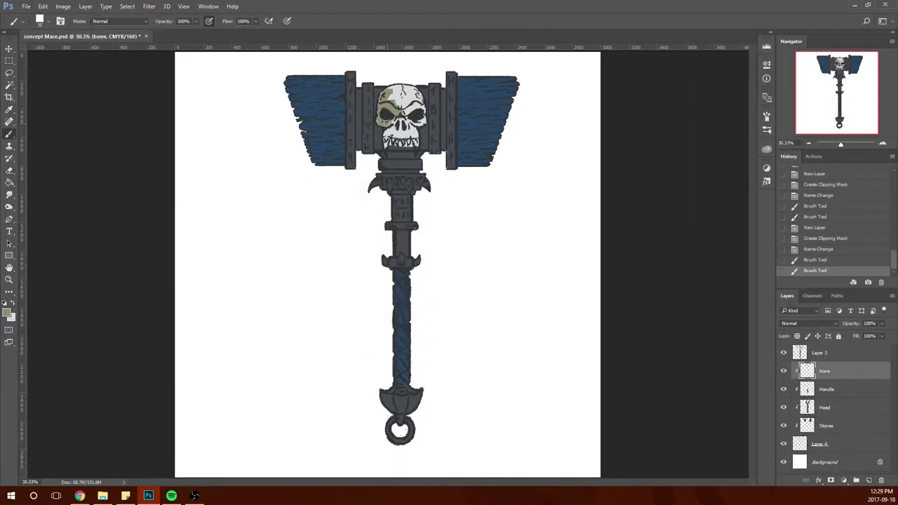
left_click(10, 313)
left_click(387, 204)
left_click(267, 279)
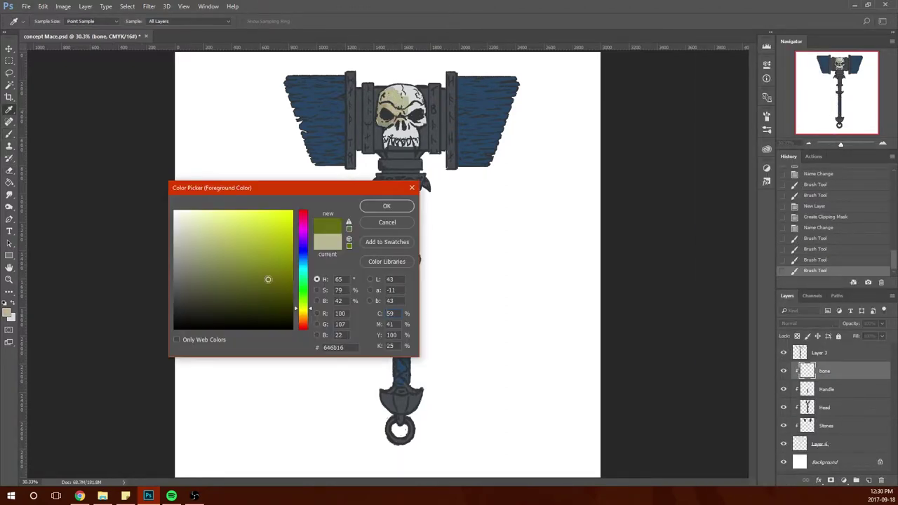
left_click(387, 205)
left_click_drag(386, 98, 417, 137)
Step: Repaint the skull bone-tan with lighter tan teeth and erase stray paint around it
left_click(9, 313)
left_click_drag(303, 323, 303, 312)
left_click(387, 205)
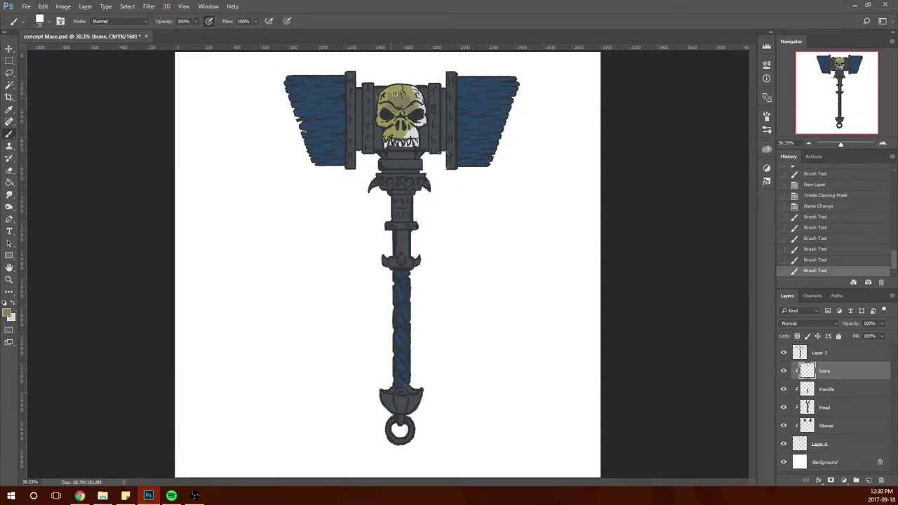
left_click_drag(382, 91, 421, 127)
left_click(9, 313)
left_click(231, 227)
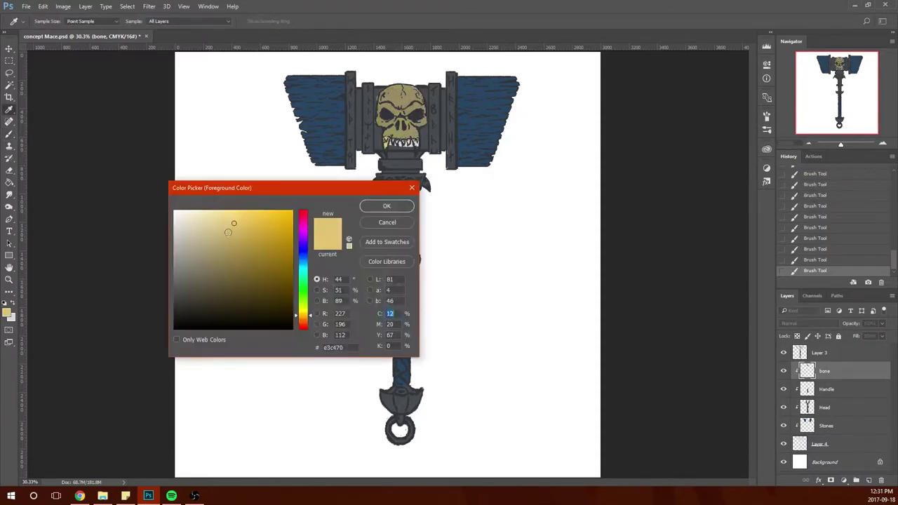
left_click(386, 205)
left_click(416, 143)
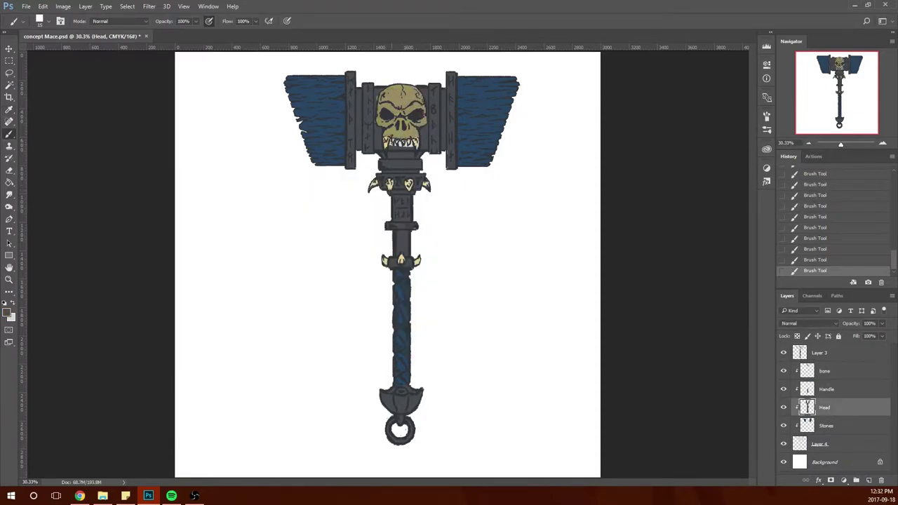
key("e")
left_click_drag(414, 140, 425, 92)
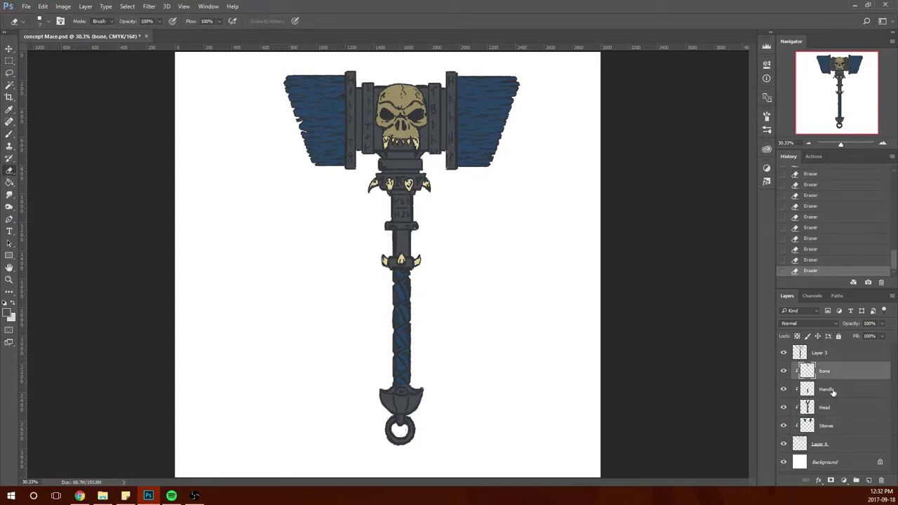
key("b")
left_click_drag(397, 418, 411, 442)
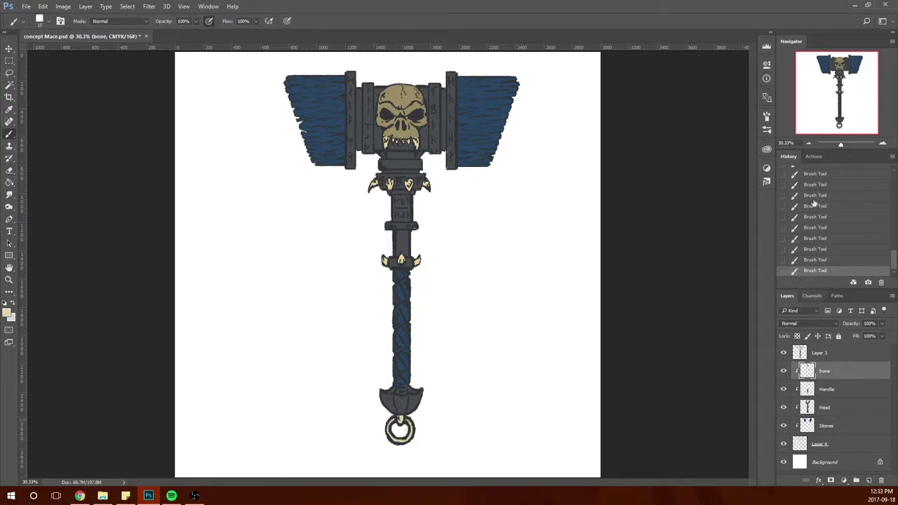
left_click(813, 174)
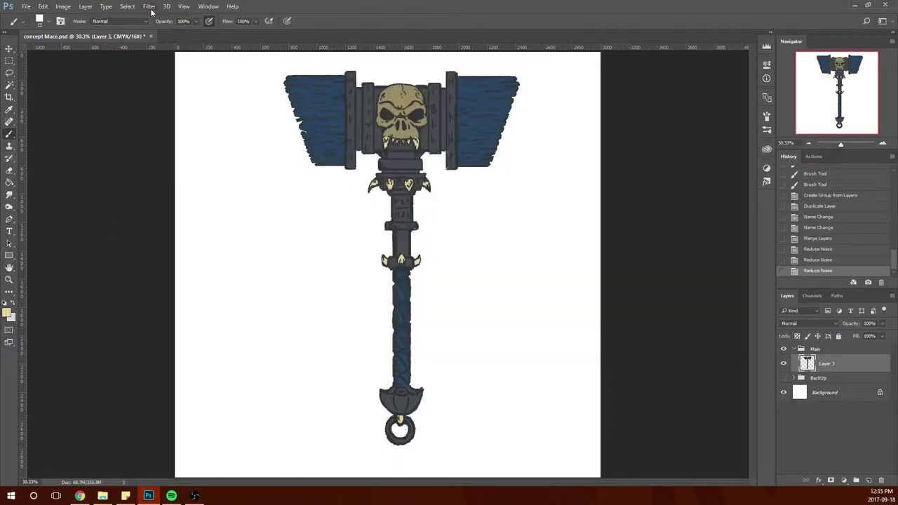
Step: Preview the Filter Gallery without applying it, then bring up options for the new Layer 5
key("ctrl+alt+f")
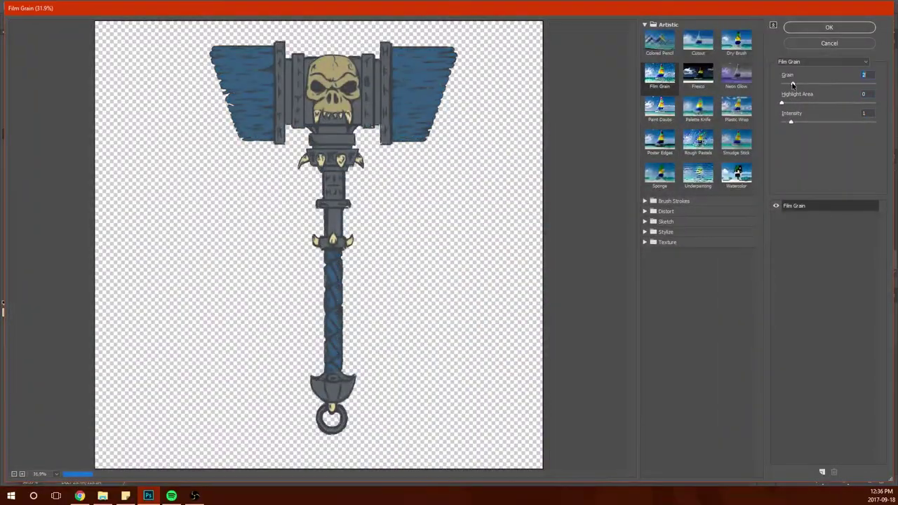
key("Escape")
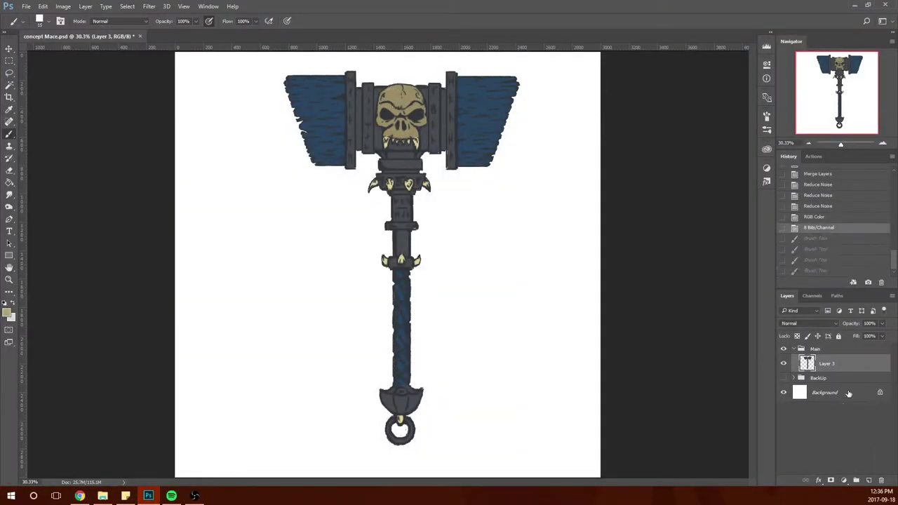
right_click(818, 379)
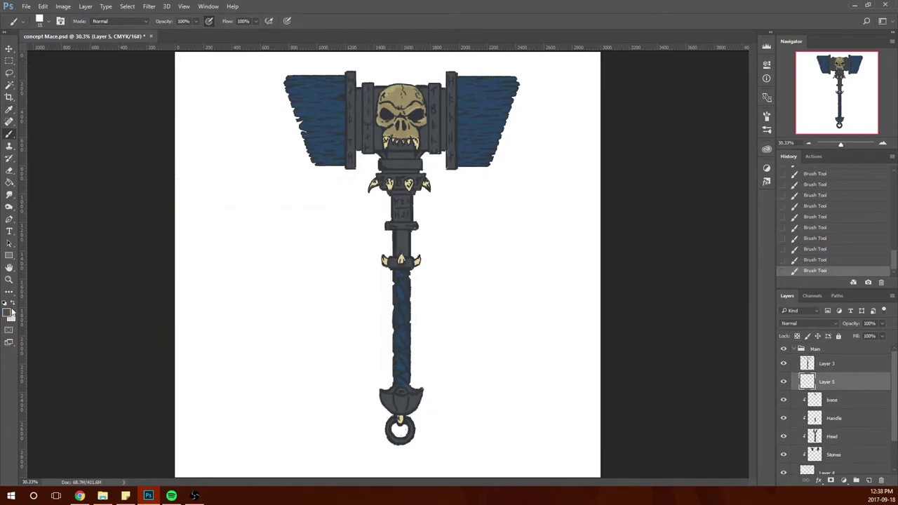
Step: Stroke a highlight down the left pillar of the mace
left_click_drag(360, 92, 358, 132)
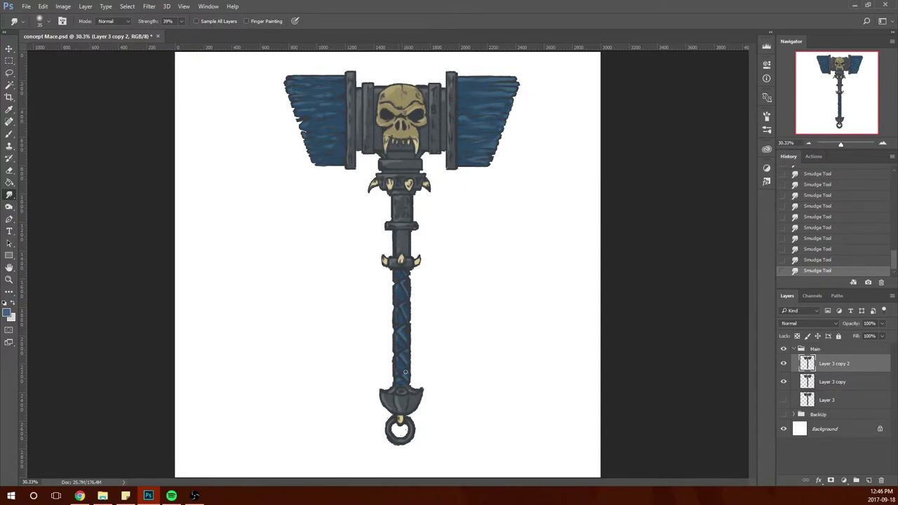
Step: Darken the blue head blocks, the pillars around the skull and the handle
key("ctrl+minus")
key("ctrl+minus")
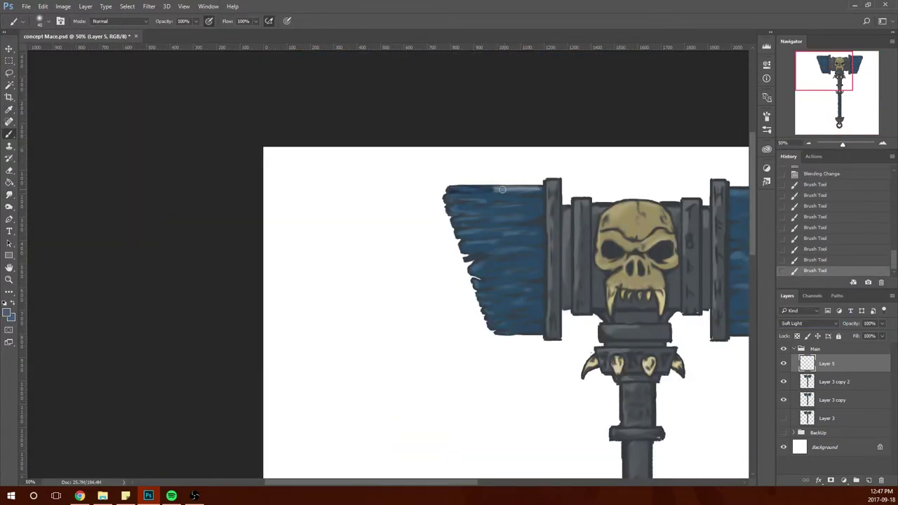
mouse_move(513, 190)
left_mouse_down()
mouse_move(492, 260)
mouse_move(505, 323)
mouse_move(519, 333)
left_mouse_up()
left_click_drag(537, 211, 575, 340)
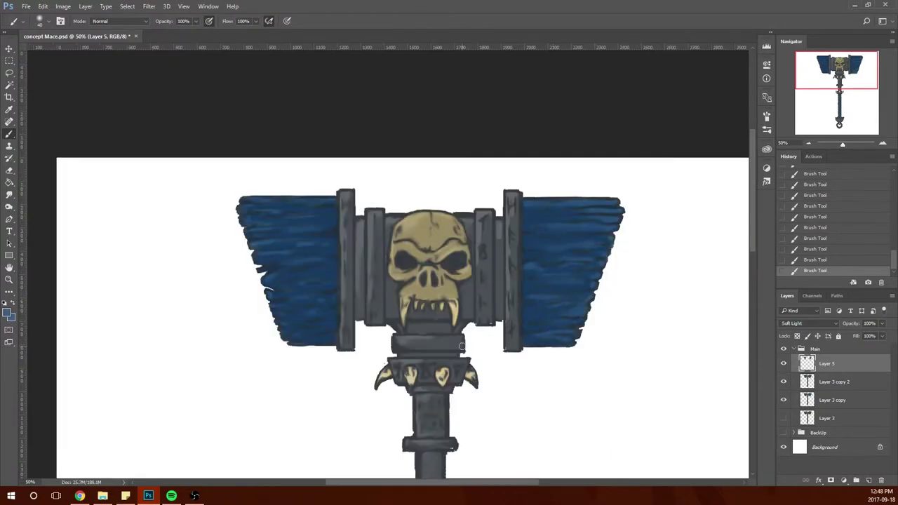
scroll(429, 254, "down", 5)
key("ctrl+minus")
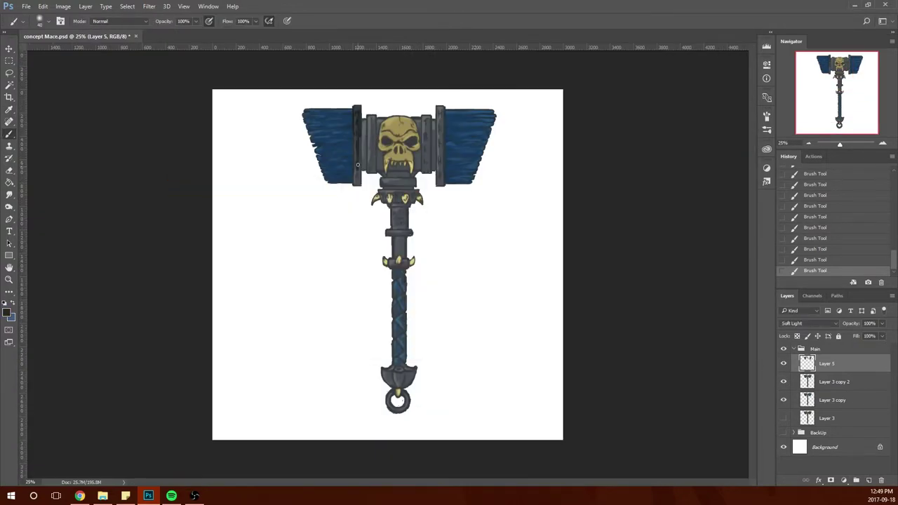
left_click_drag(357, 108, 359, 169)
left_click_drag(370, 118, 373, 174)
key("ctrl+alt+z")
key("ctrl+alt+z")
key("ctrl+alt+z")
left_click_drag(361, 116, 371, 175)
mouse_move(418, 123)
left_mouse_down()
mouse_move(403, 176)
mouse_move(435, 173)
left_mouse_up()
left_click_drag(449, 113, 461, 168)
left_click_drag(397, 179, 397, 395)
Step: Burn shadows and dodge highlights on the mace, then delete Layer 3 copy
key("o")
left_click_drag(464, 126, 468, 175)
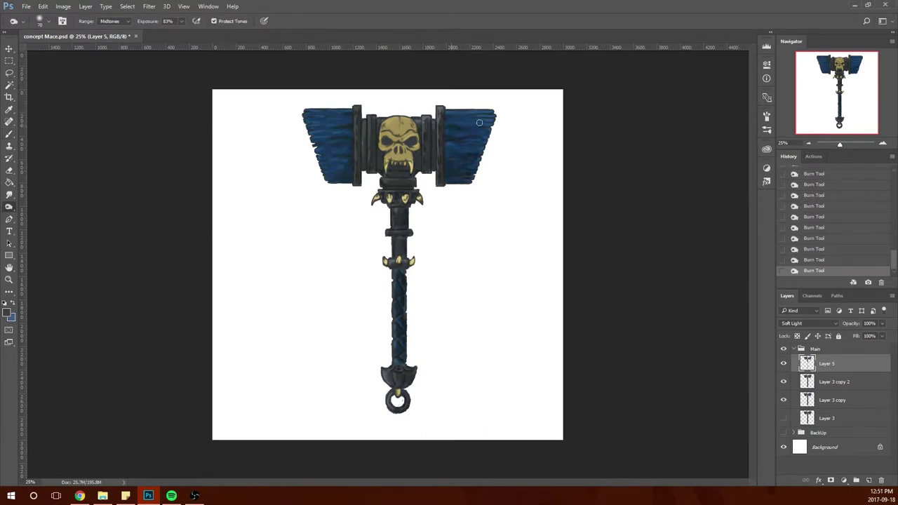
left_click_drag(356, 168, 358, 109)
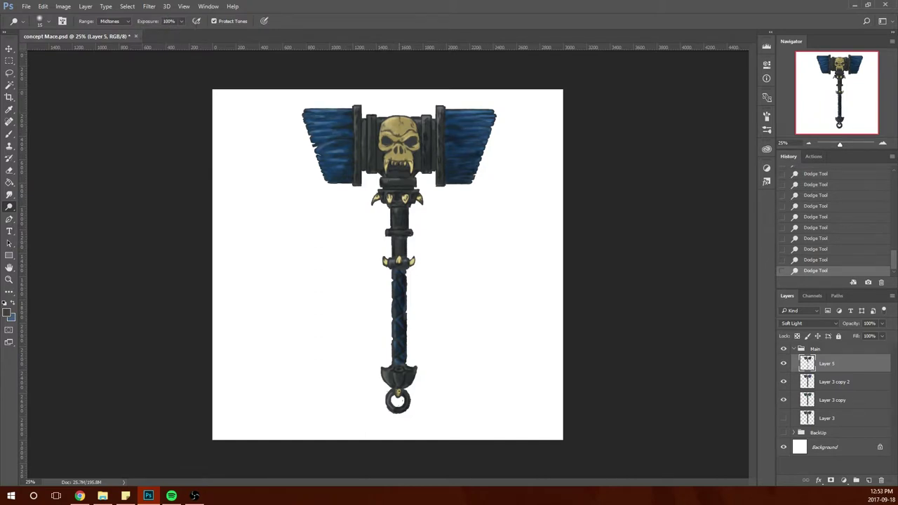
right_click(834, 400)
left_click(744, 104)
right_click(835, 419)
Step: Delete Layer 3 and set Layer 6 to the Overlay blend mode
left_click(744, 104)
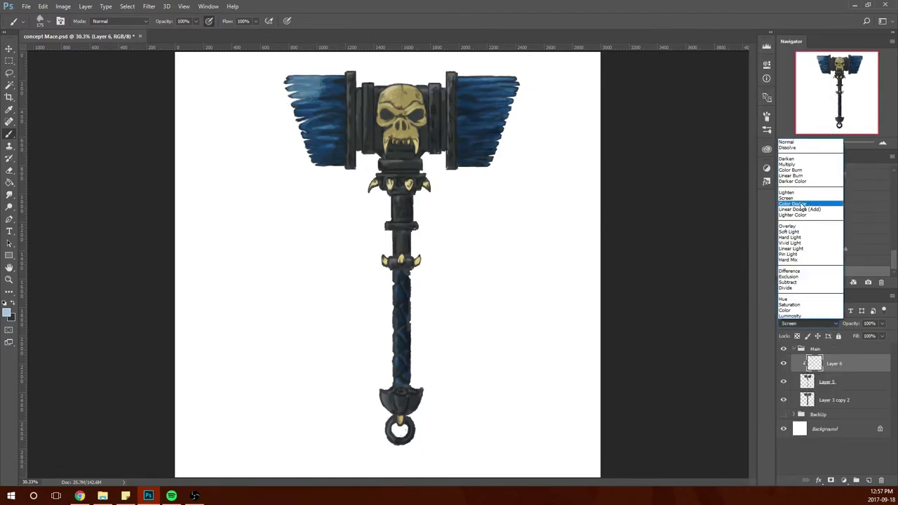
left_click(788, 226)
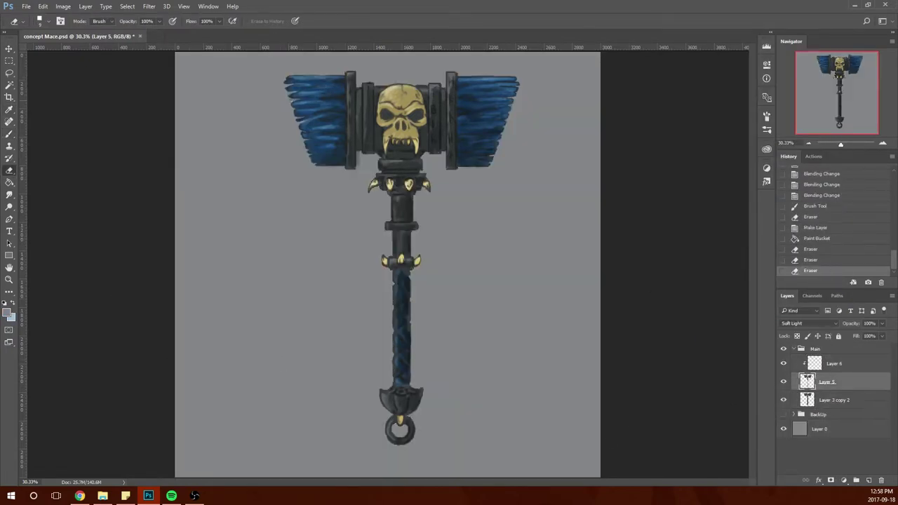
Step: Erase a strip beside the hammer head and paint a soft blue glow around both heads
left_click_drag(357, 155, 357, 169)
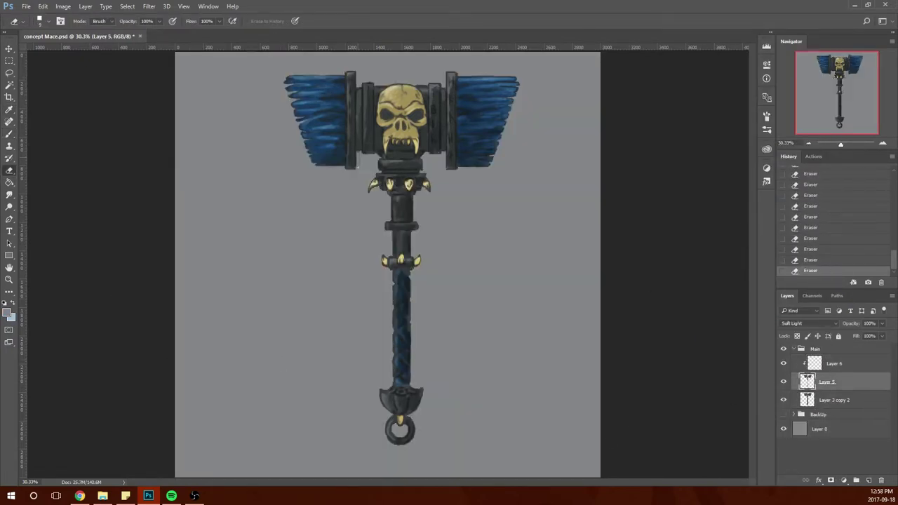
key("b")
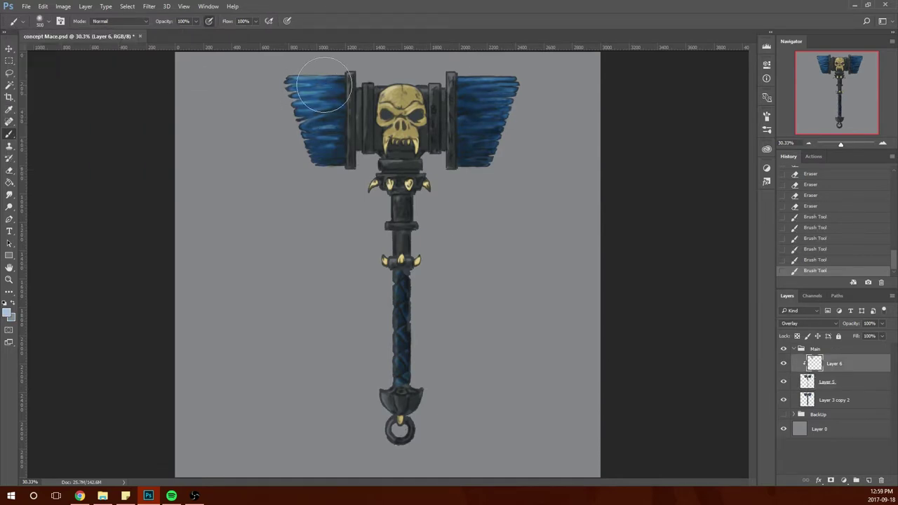
mouse_move(294, 77)
left_mouse_down()
mouse_move(330, 168)
mouse_move(490, 95)
mouse_move(505, 161)
left_mouse_up()
left_click_drag(491, 84, 519, 175)
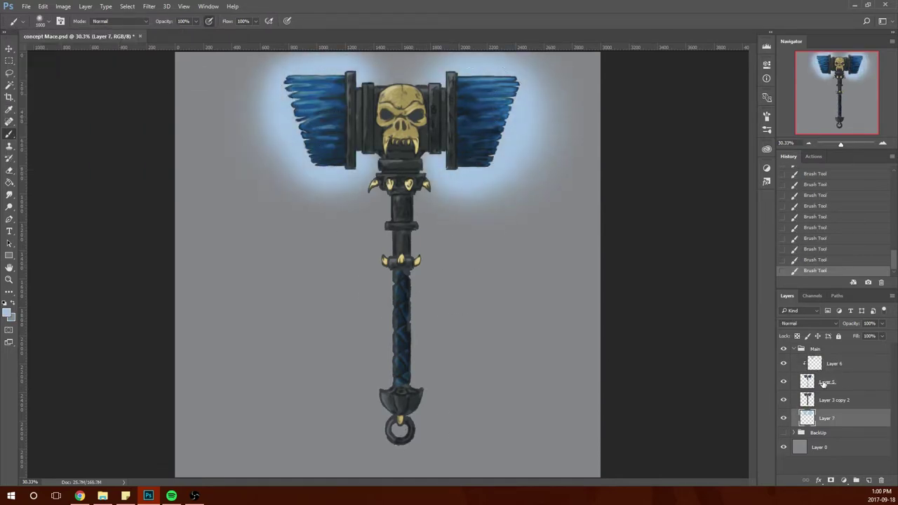
Step: Add a layer above Layer 6 and paint 22% opacity highlights on pillars, spikes and handle
left_click(834, 364)
key("ctrl+shift+alt+n")
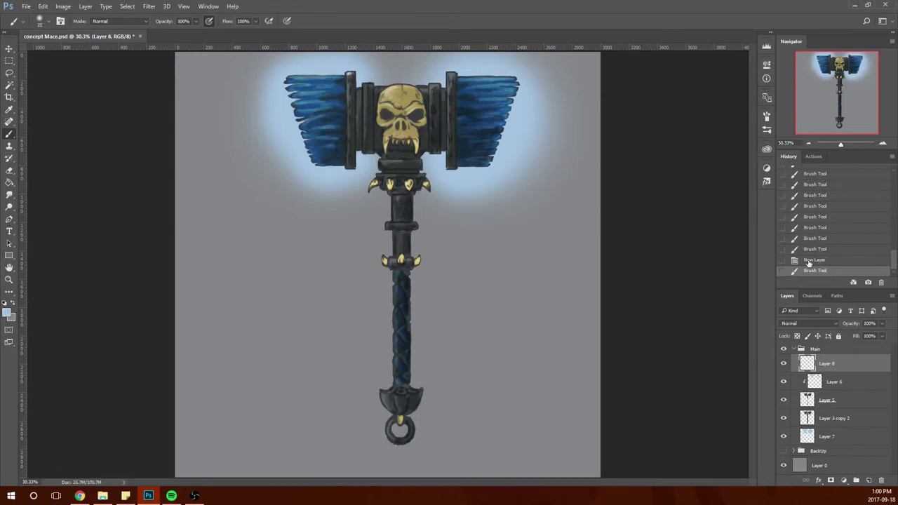
key("2")
key("2")
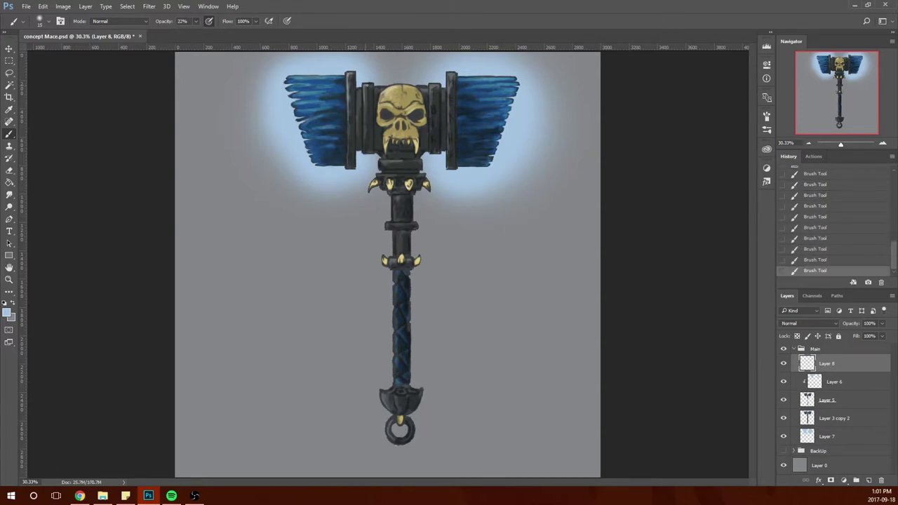
mouse_move(453, 73)
left_mouse_down()
mouse_move(453, 118)
mouse_move(438, 154)
left_mouse_up()
left_click_drag(453, 152, 453, 171)
left_click_drag(379, 174, 394, 220)
left_click_drag(394, 233, 394, 255)
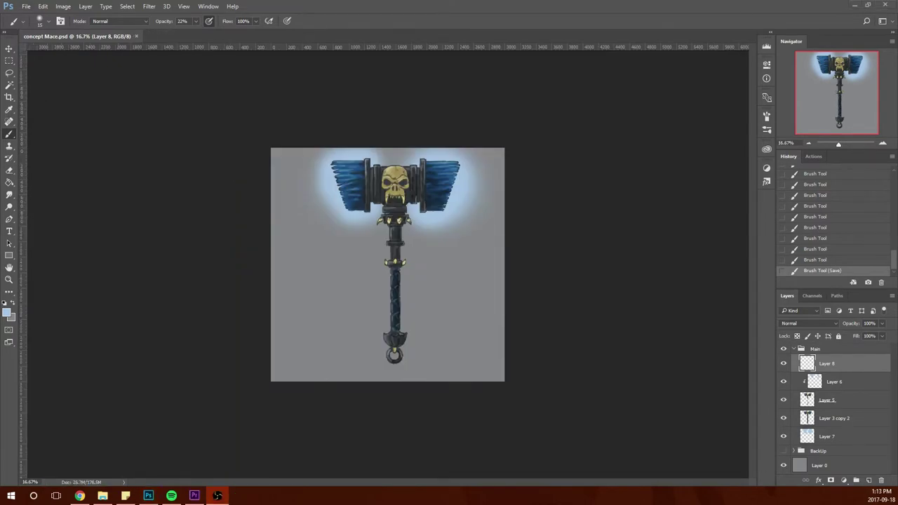
Step: Create the rune layer at 100% brush opacity and paint H, Y and triangle runes on the first pillar
left_click(869, 480)
key("ctrl+plus")
key("ctrl+plus")
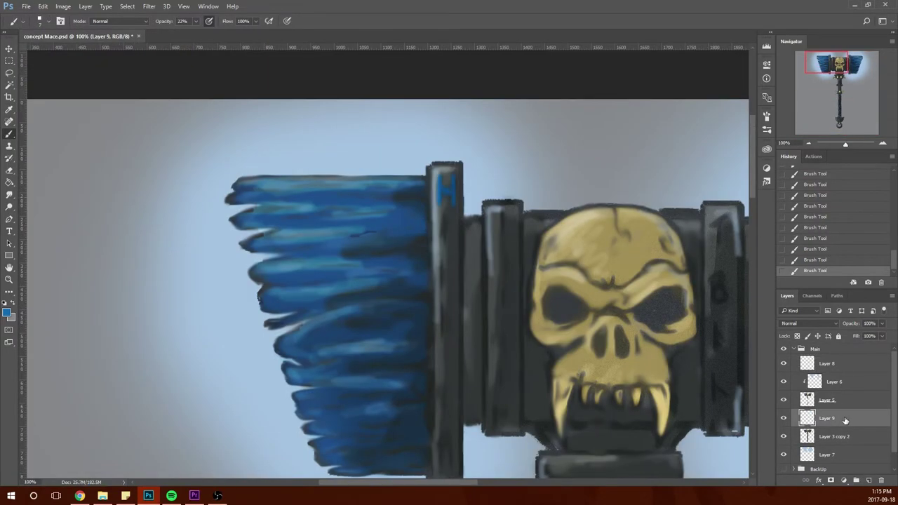
key("0")
left_click_drag(440, 180, 450, 197)
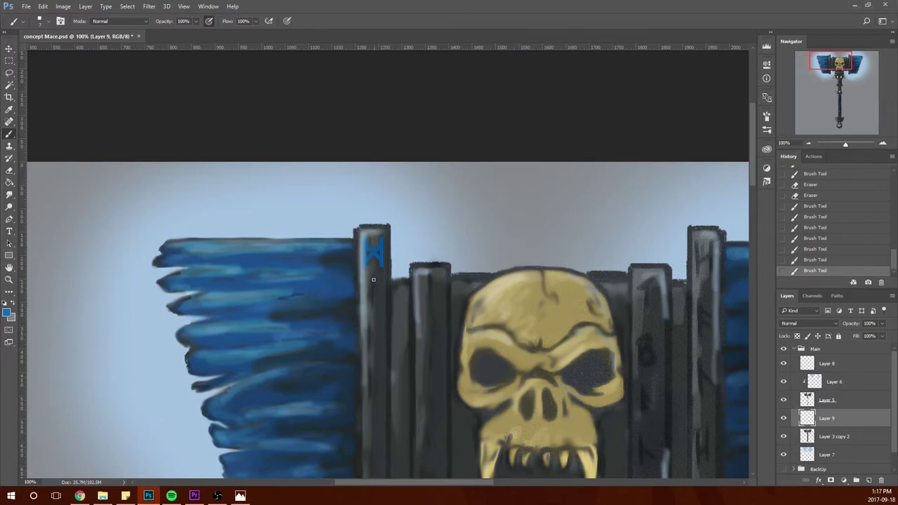
left_click_drag(381, 279, 366, 310)
scroll(379, 337, "down", 3)
left_click_drag(373, 384, 382, 411)
left_click_drag(440, 157, 440, 183)
Step: Paint runes, including Y and B shapes, down the second and third pillars
left_click_drag(426, 204, 442, 218)
left_click_drag(446, 249, 436, 295)
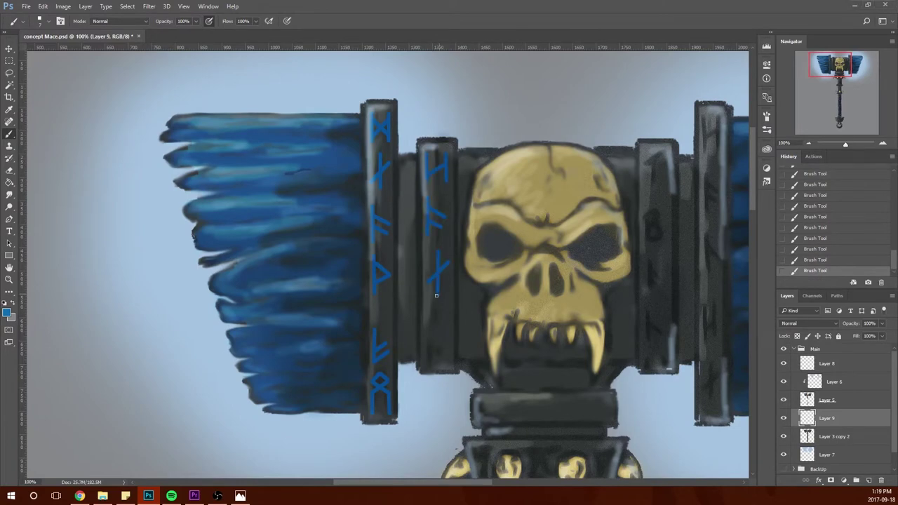
mouse_move(427, 327)
left_mouse_down()
mouse_move(426, 360)
mouse_move(450, 358)
left_mouse_up()
left_click_drag(428, 330, 450, 355)
left_click_drag(655, 151, 655, 181)
left_click_drag(649, 210, 653, 292)
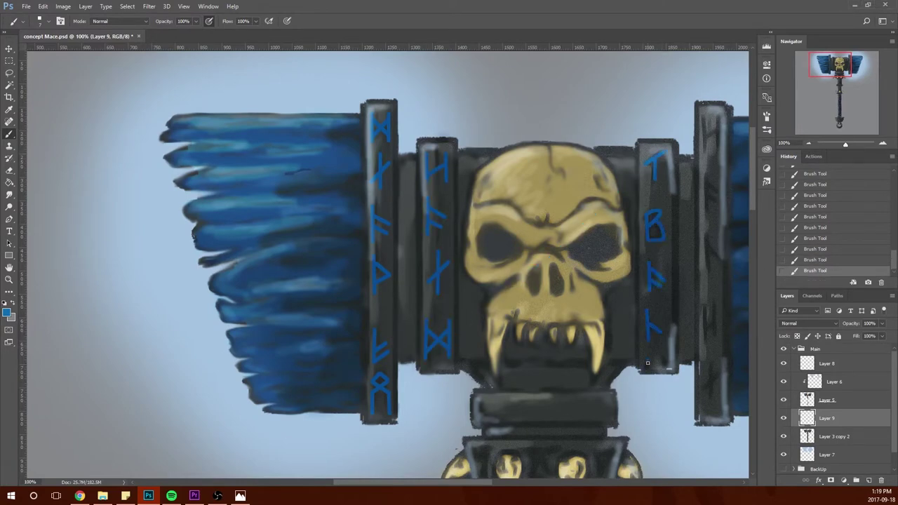
Step: Paint runes down the remaining pillar and two rows of runes on the handle
scroll(648, 362, "right", 5)
left_click_drag(502, 128, 502, 162)
left_click_drag(501, 247, 517, 280)
left_click_drag(502, 319, 518, 351)
left_click_drag(501, 372, 509, 411)
scroll(356, 336, "down", 5)
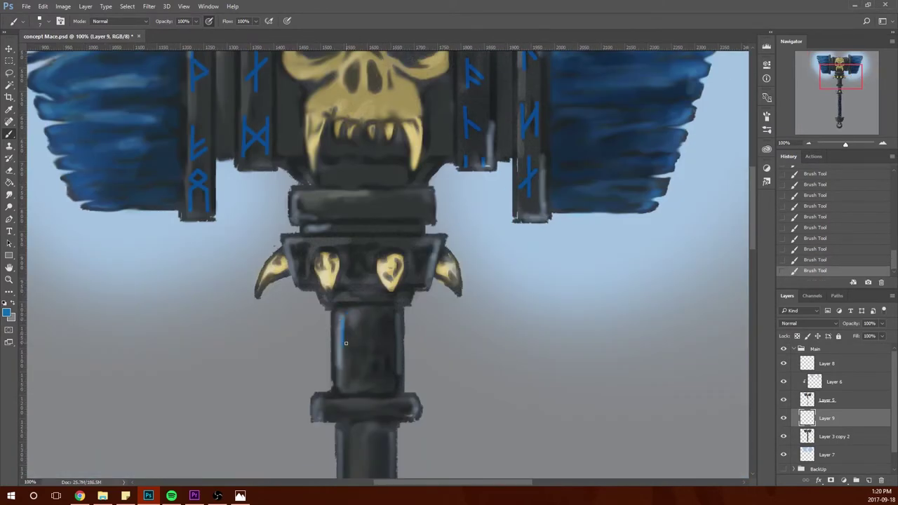
left_click_drag(364, 322, 380, 344)
left_click_drag(394, 319, 394, 344)
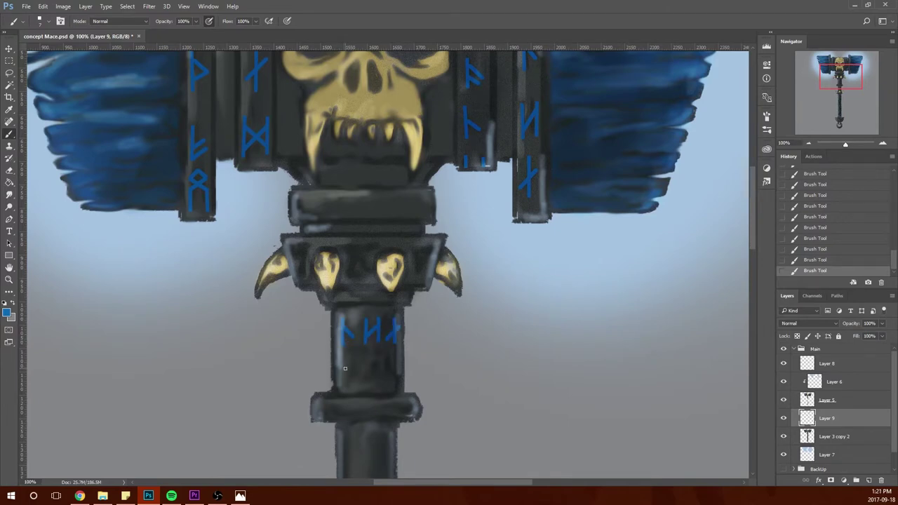
left_click_drag(350, 369, 357, 383)
mouse_move(381, 355)
left_mouse_down()
mouse_move(383, 383)
mouse_move(392, 372)
left_mouse_up()
Step: Smudge the left and centre gold claws into softer shapes
scroll(439, 328, "down", 1, "alt")
scroll(438, 328, "down", 5)
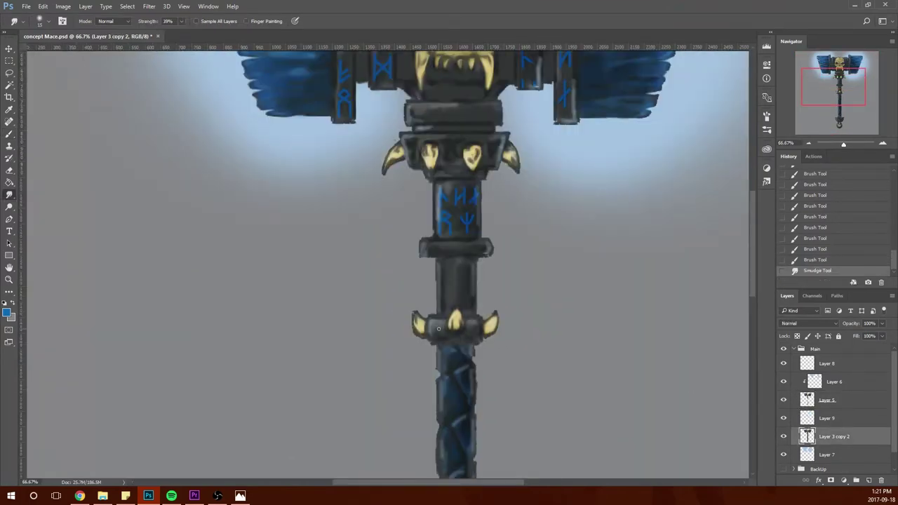
left_click_drag(438, 329, 416, 327)
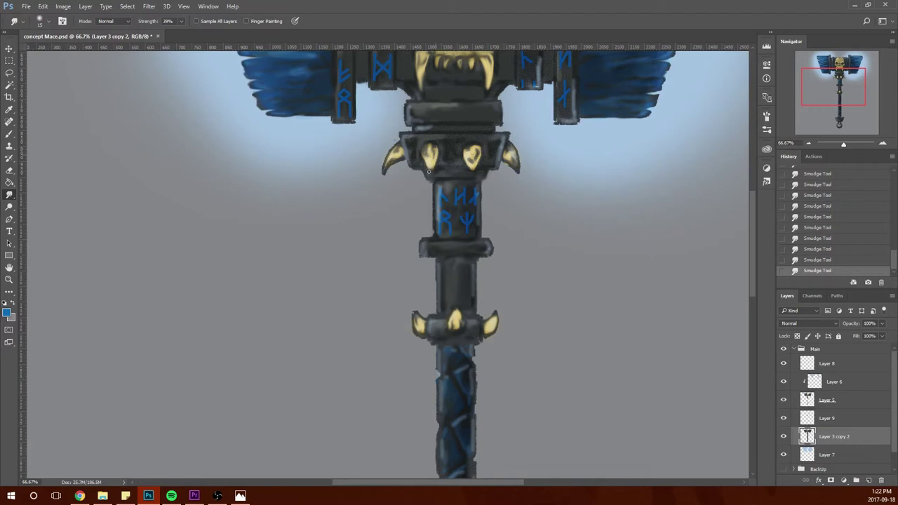
left_click_drag(472, 163, 472, 145)
left_click_drag(384, 170, 403, 144)
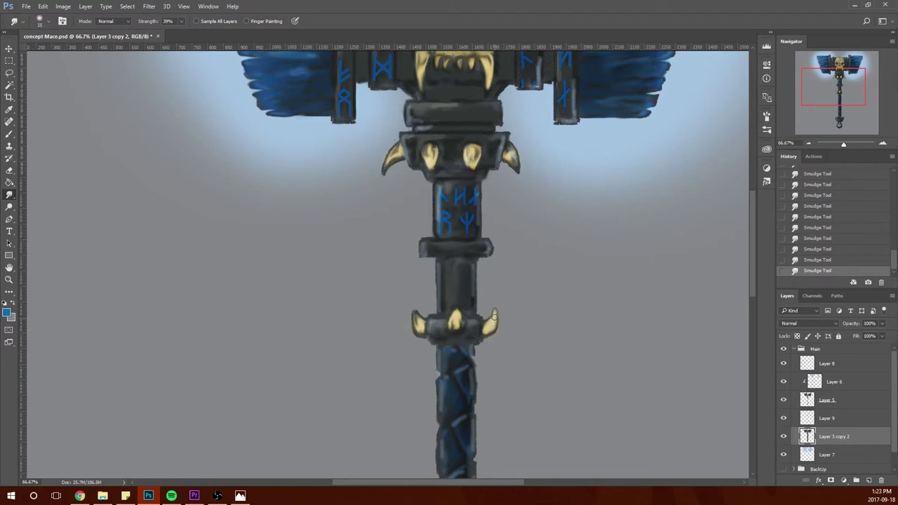
scroll(451, 226, "down", 4)
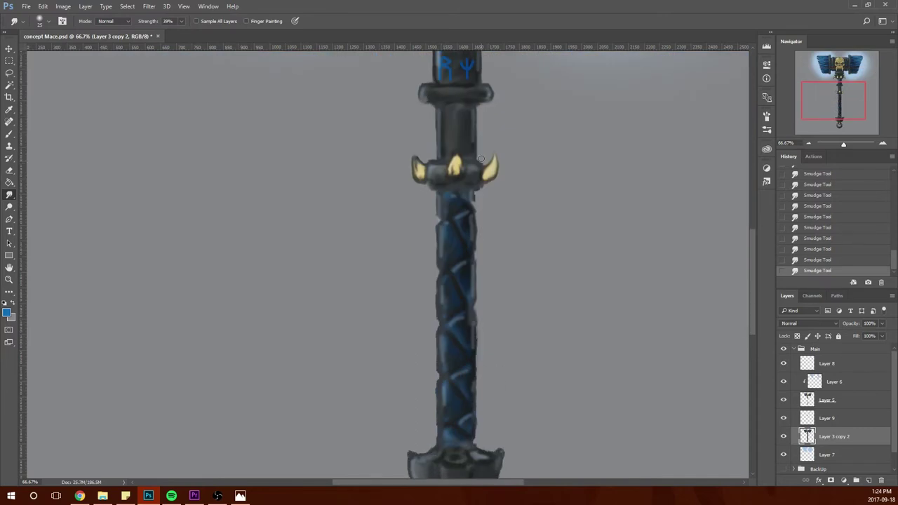
Step: Smudge the shaft's left edge, the pommel ring and the guard edge on Layer 3 copy 2
left_click_drag(437, 397, 436, 443)
scroll(436, 346, "down", 4)
left_click_drag(412, 403, 452, 385)
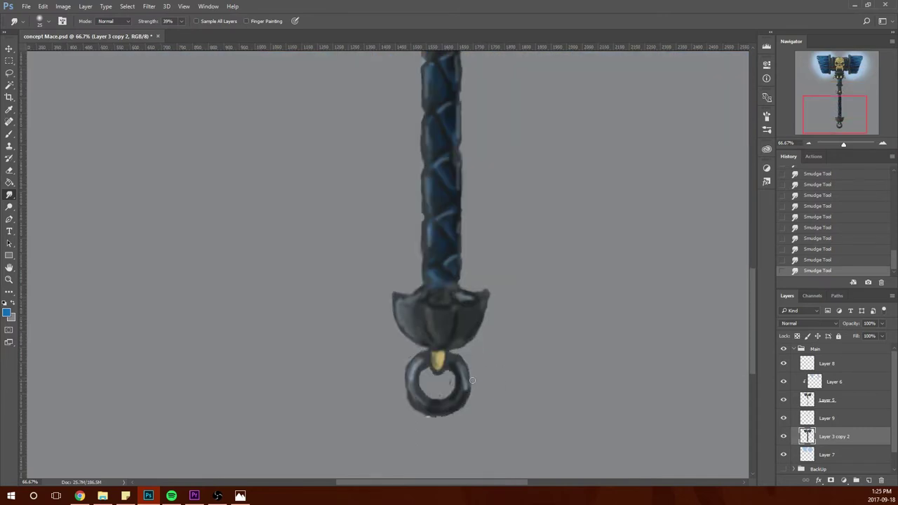
key("alt+bracketright")
key("alt+bracketright")
key("alt+bracketright")
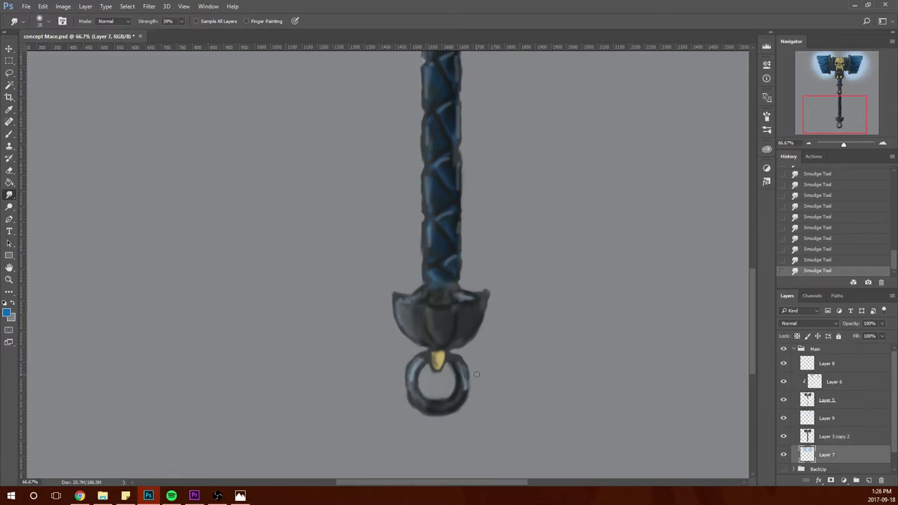
key("alt+bracketright")
scroll(495, 169, "up", 2)
key("alt+bracketleft")
key("alt+bracketleft")
key("alt+bracketleft")
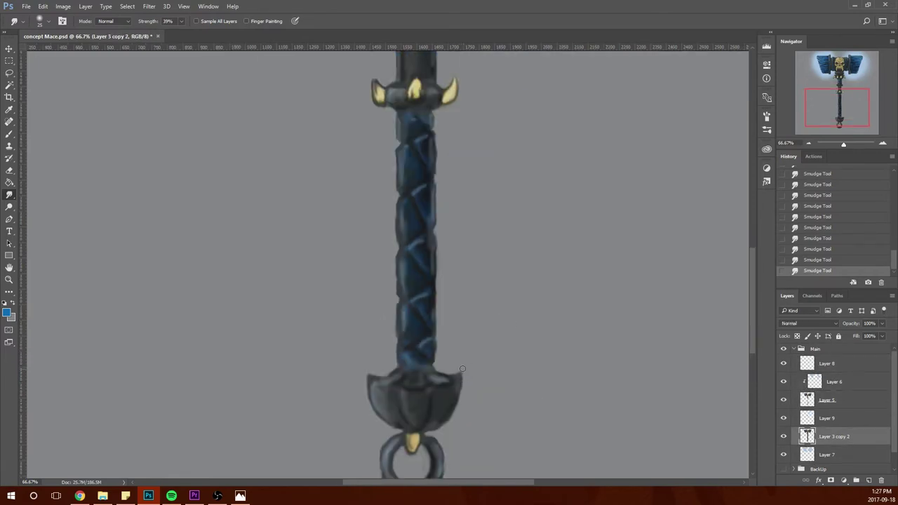
left_click_drag(458, 381, 458, 405)
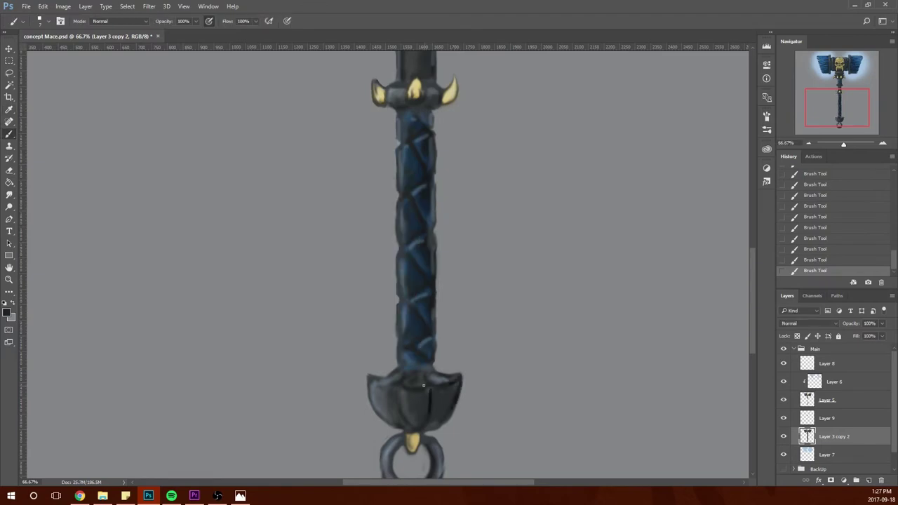
Step: Undo and restore the last smudge strokes, ending back on Layer 3 copy 2
key("ctrl+0")
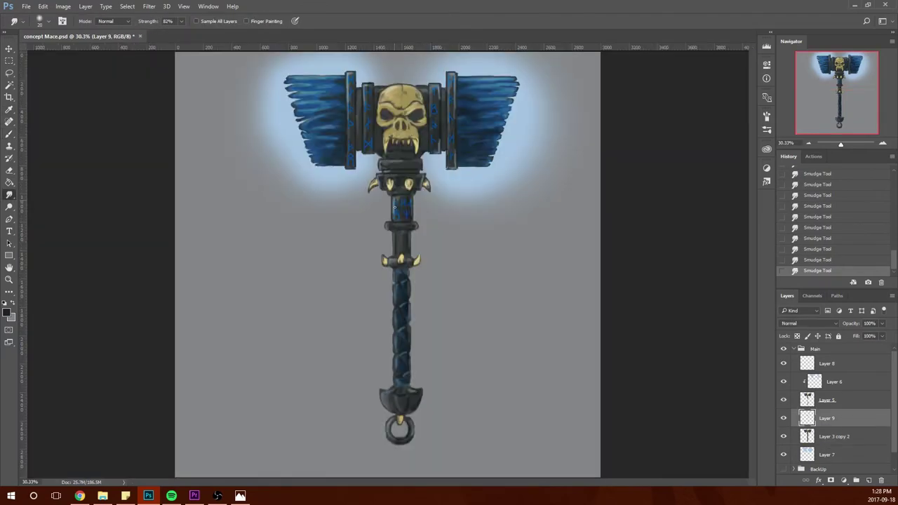
key("ctrl+alt+z")
key("ctrl+alt+z")
key("ctrl+alt+z")
key("ctrl+alt+z")
scroll(330, 101, "up", 4)
key("ctrl+z")
key("alt+bracketright")
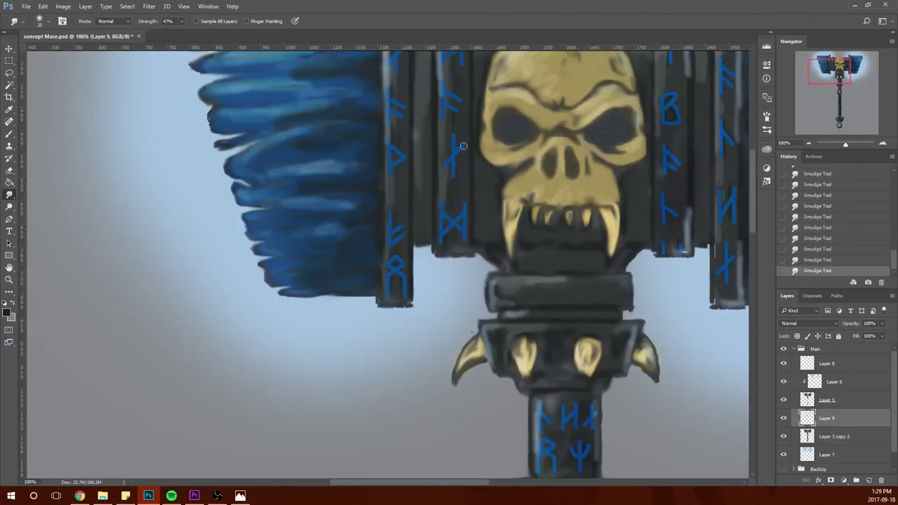
key("ctrl+z")
key("ctrl+z")
scroll(397, 161, "up", 5)
key("alt+bracketleft")
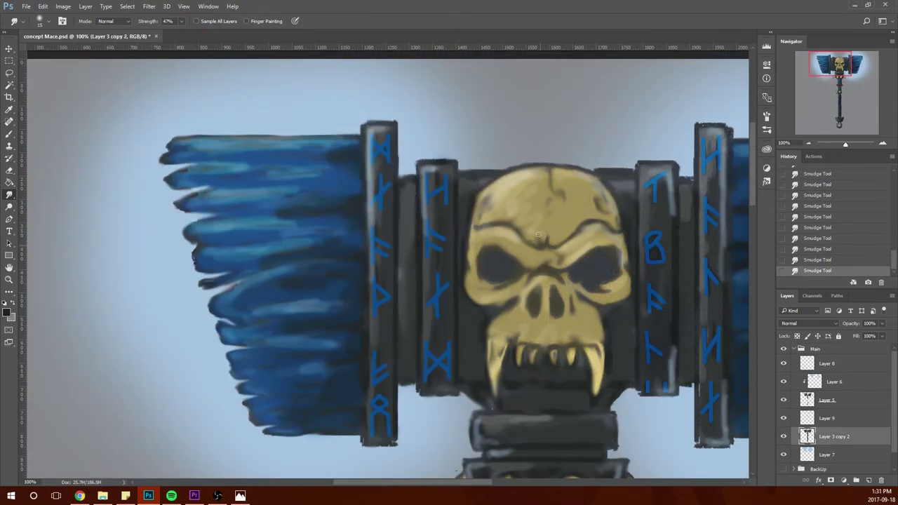
Step: Smudge the skull's left cheek lighter and blend the bottom of the right rune pillar
left_click_drag(491, 335, 502, 308)
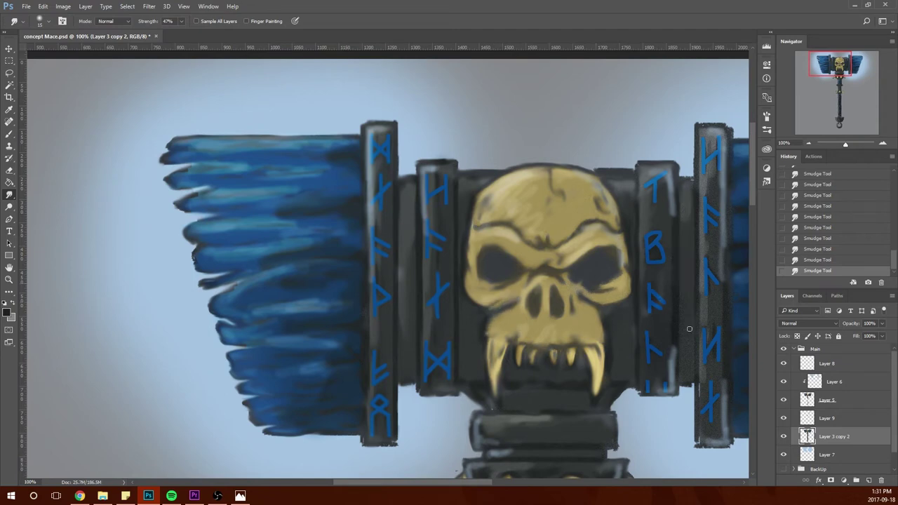
left_click_drag(698, 441, 732, 446)
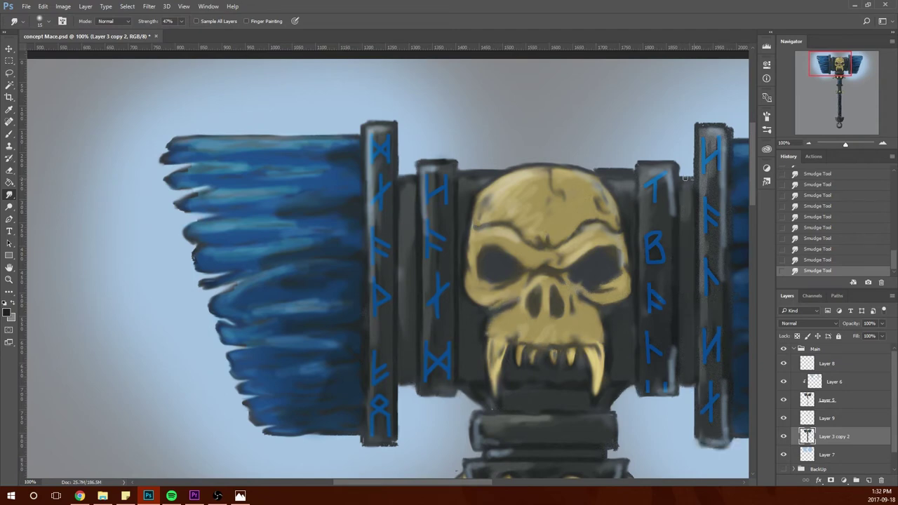
left_click_drag(731, 387, 507, 365)
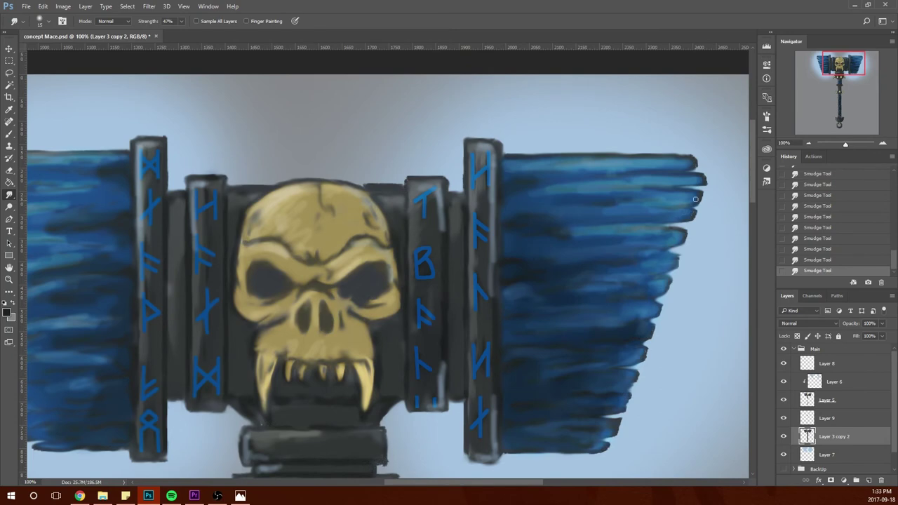
key("ctrl+0")
key("alt+bracketright")
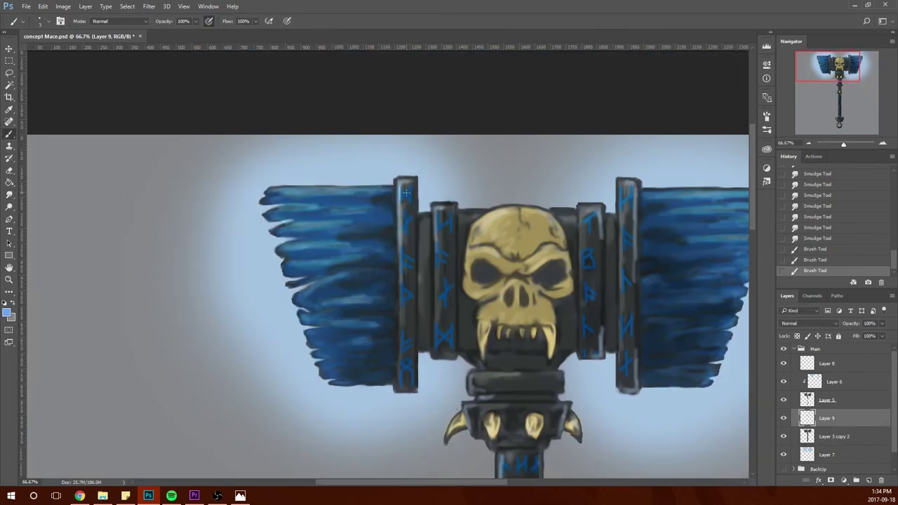
Step: Paint brighter light-blue strokes over the runes on the left and right pillars
left_click_drag(405, 192, 402, 252)
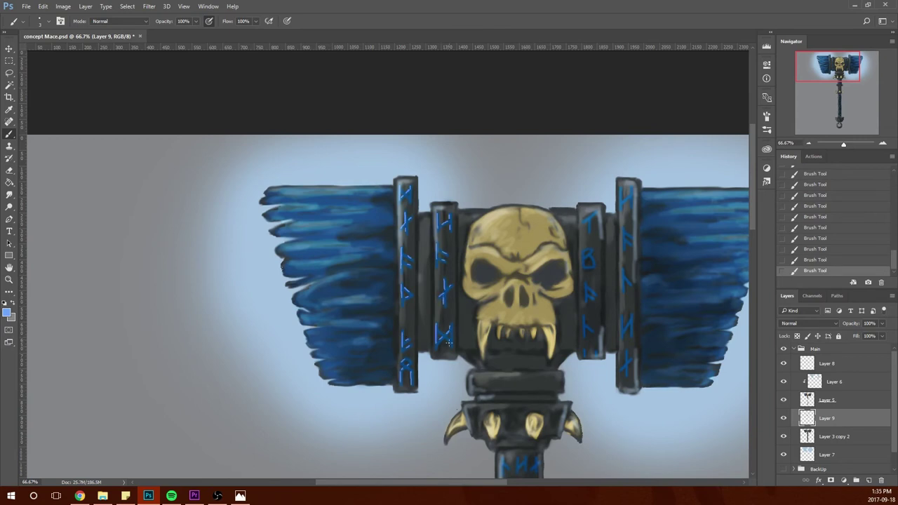
left_click_drag(622, 317, 629, 317)
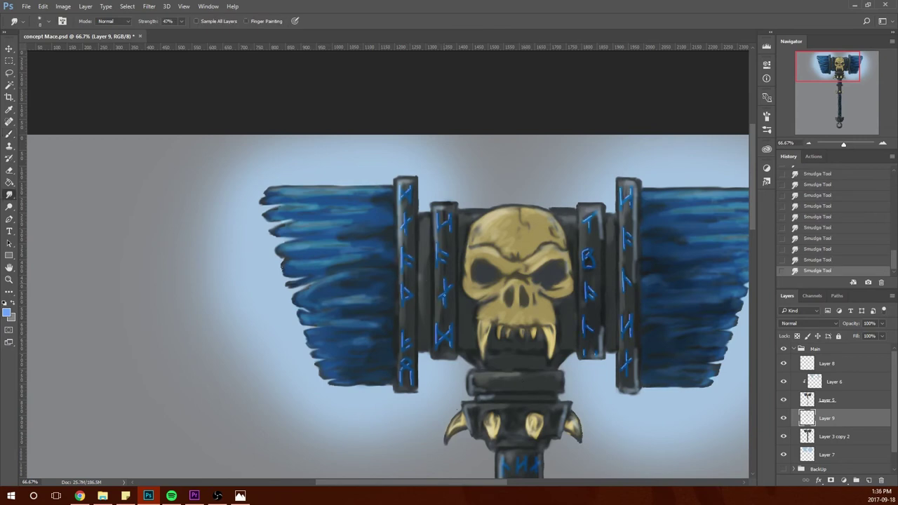
scroll(386, 281, "down", 3)
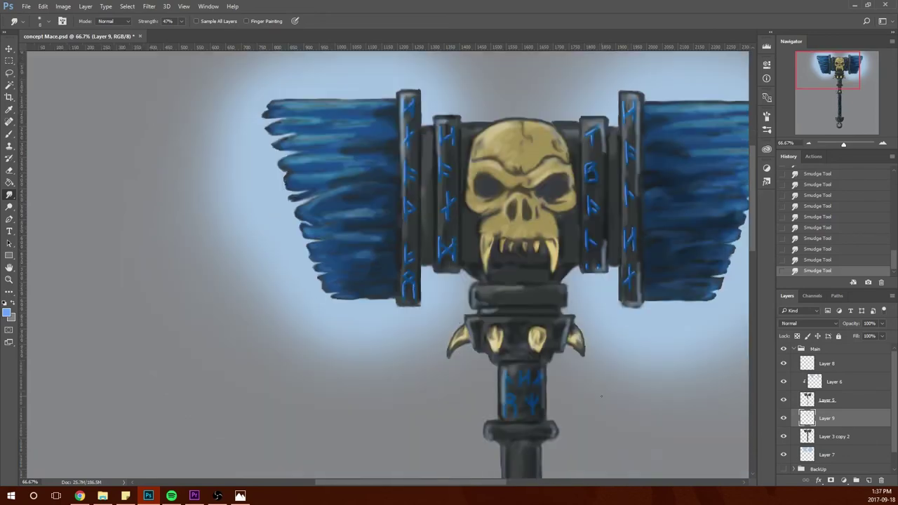